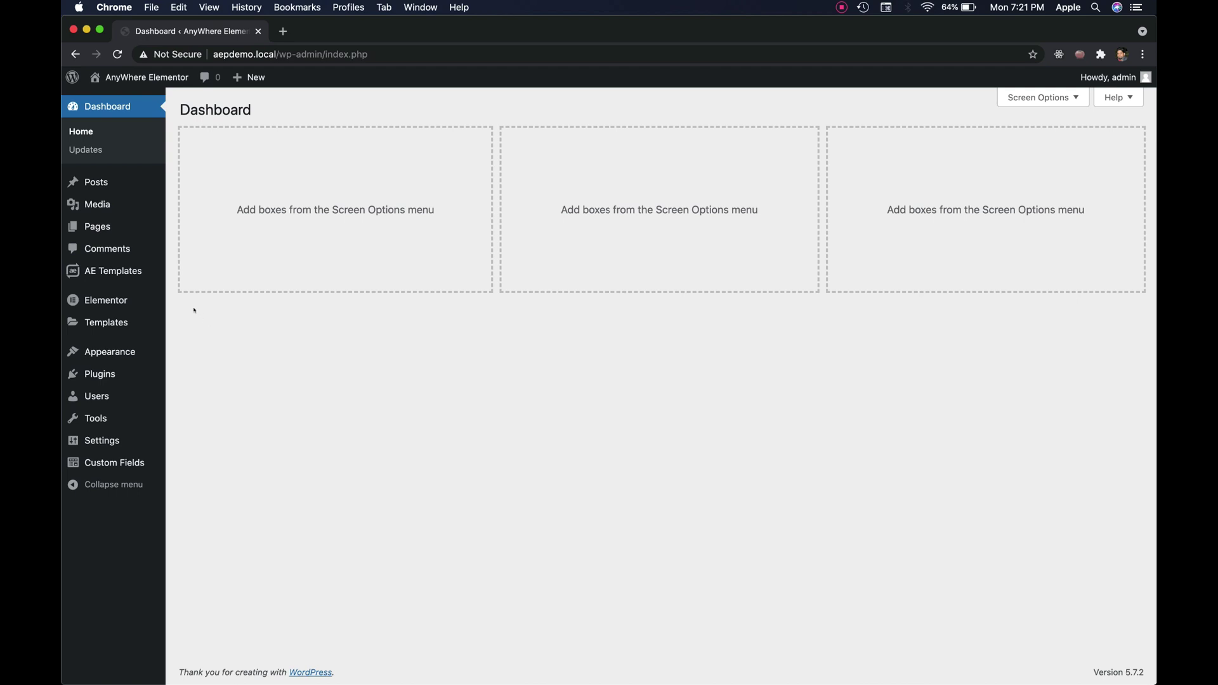
# Add a new AE template and title it 'Single Post Template'.
pyautogui.moveTo(105, 271)
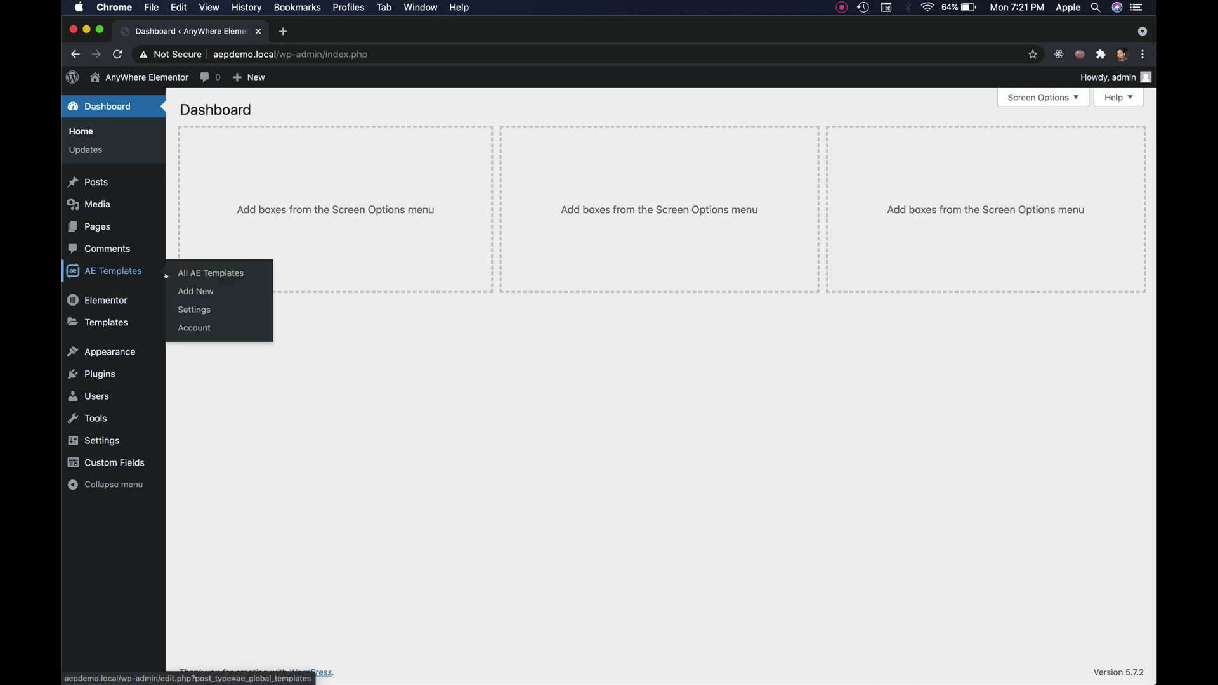
pyautogui.click(196, 291)
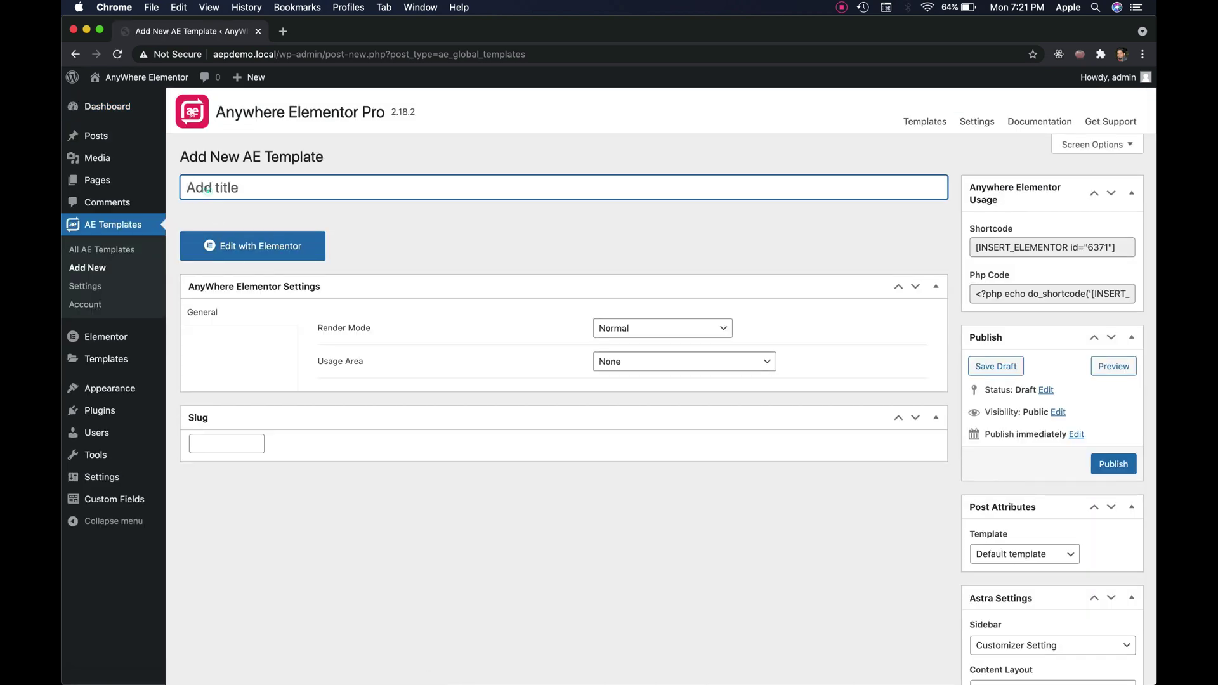
pyautogui.write('Single Post Te')
pyautogui.press('BackSpace')
pyautogui.press('BackSpace')
pyautogui.write('Templa')
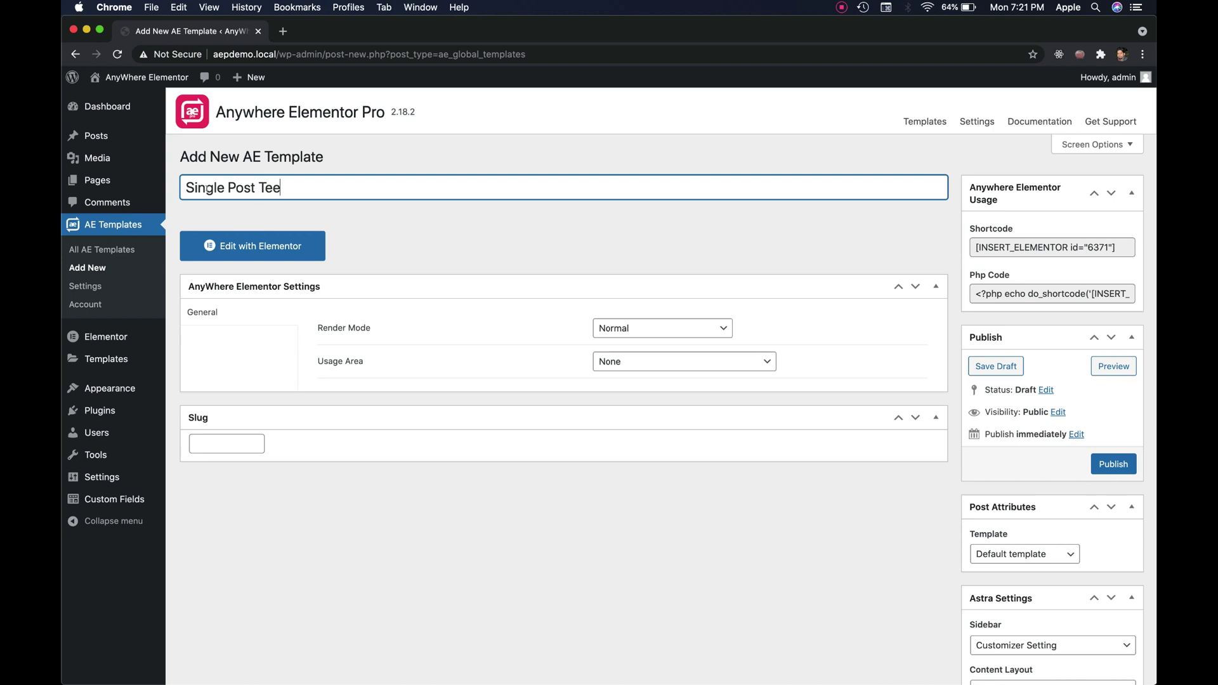
pyautogui.press('BackSpace')
pyautogui.press('BackSpace')
pyautogui.press('BackSpace')
pyautogui.press('BackSpace')
pyautogui.write('mplate')
# Set render mode to Post Template, post type to Posts, and preview post to Christmas Shopping.
pyautogui.click(426, 256)
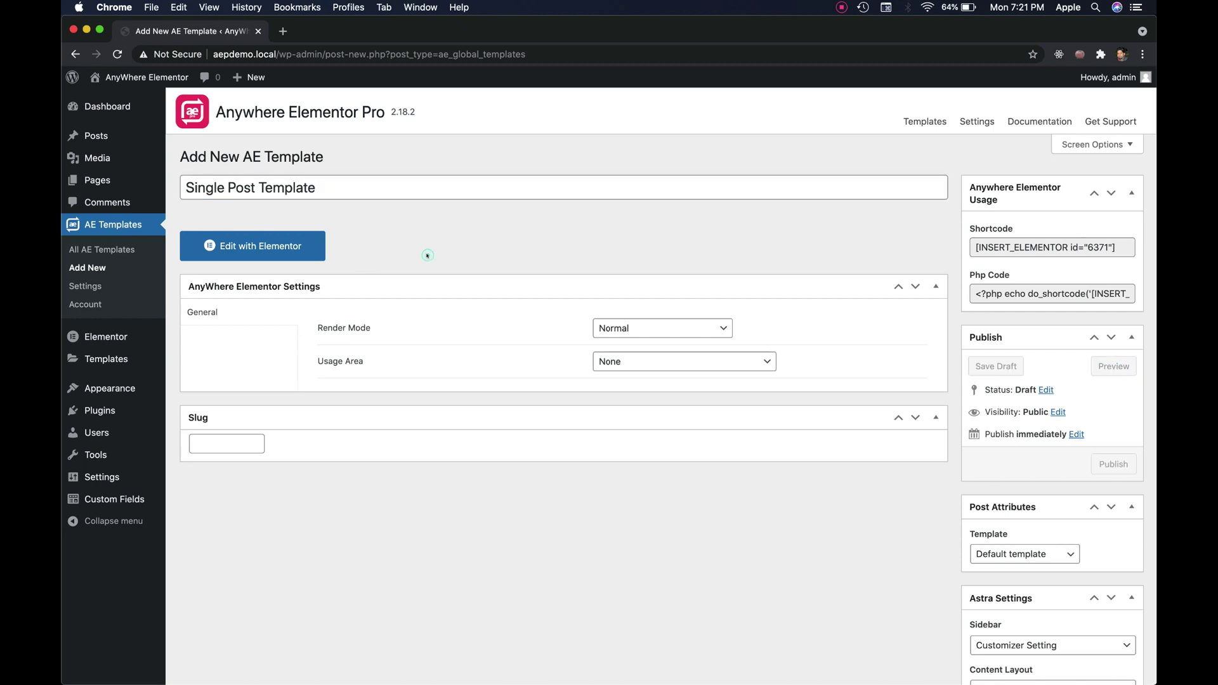
pyautogui.click(621, 329)
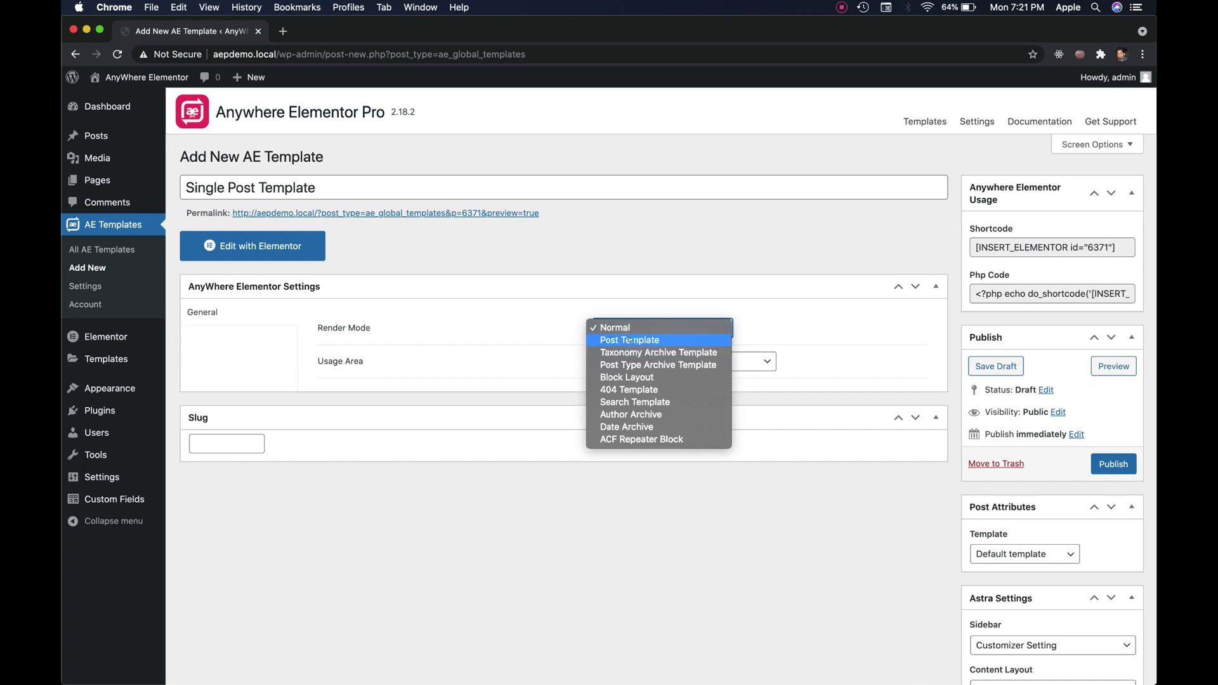
pyautogui.click(630, 342)
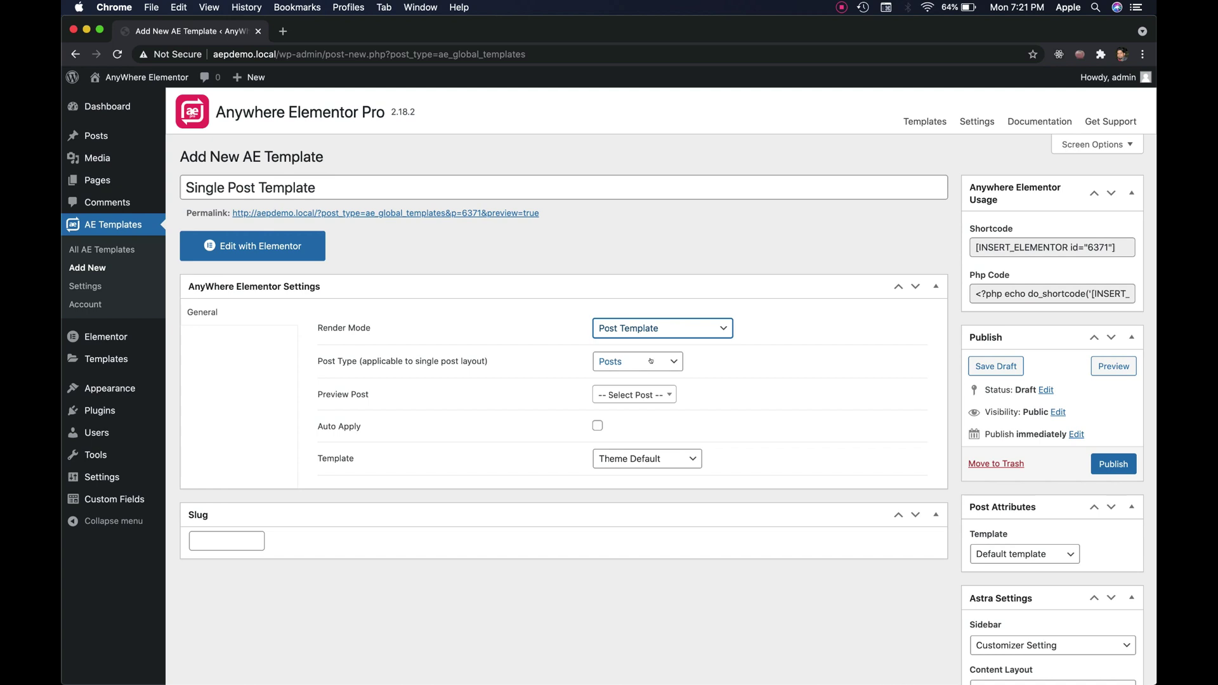
pyautogui.click(650, 361)
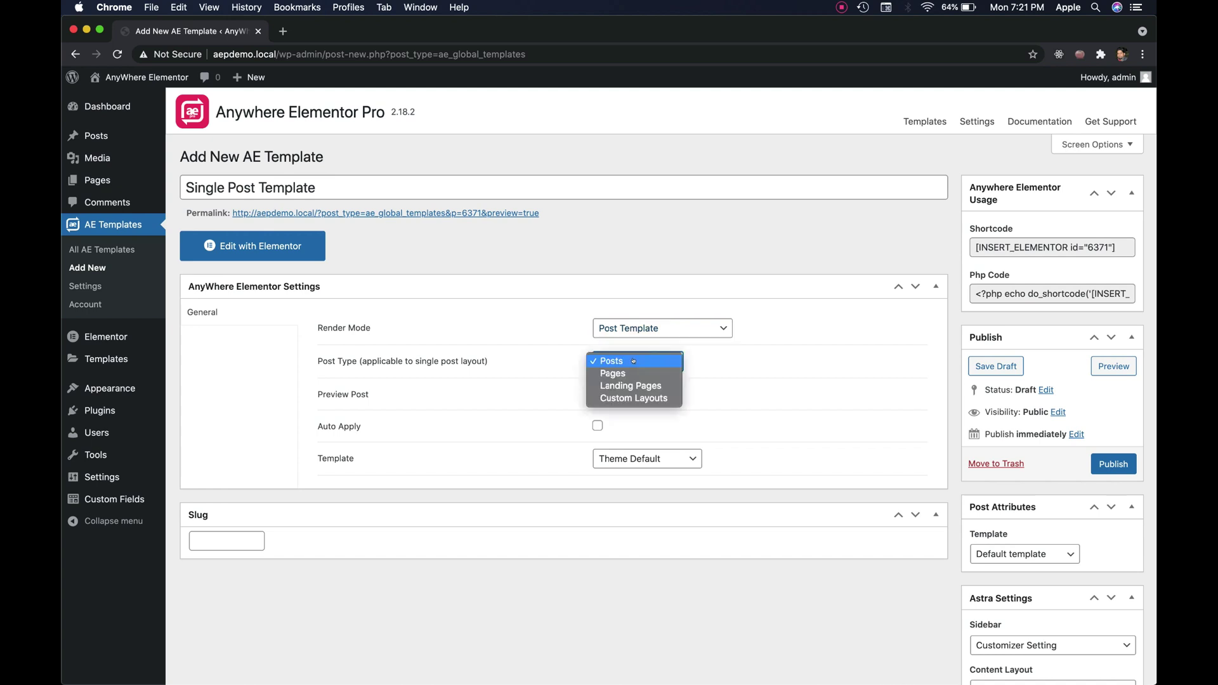
pyautogui.click(636, 361)
pyautogui.click(698, 362)
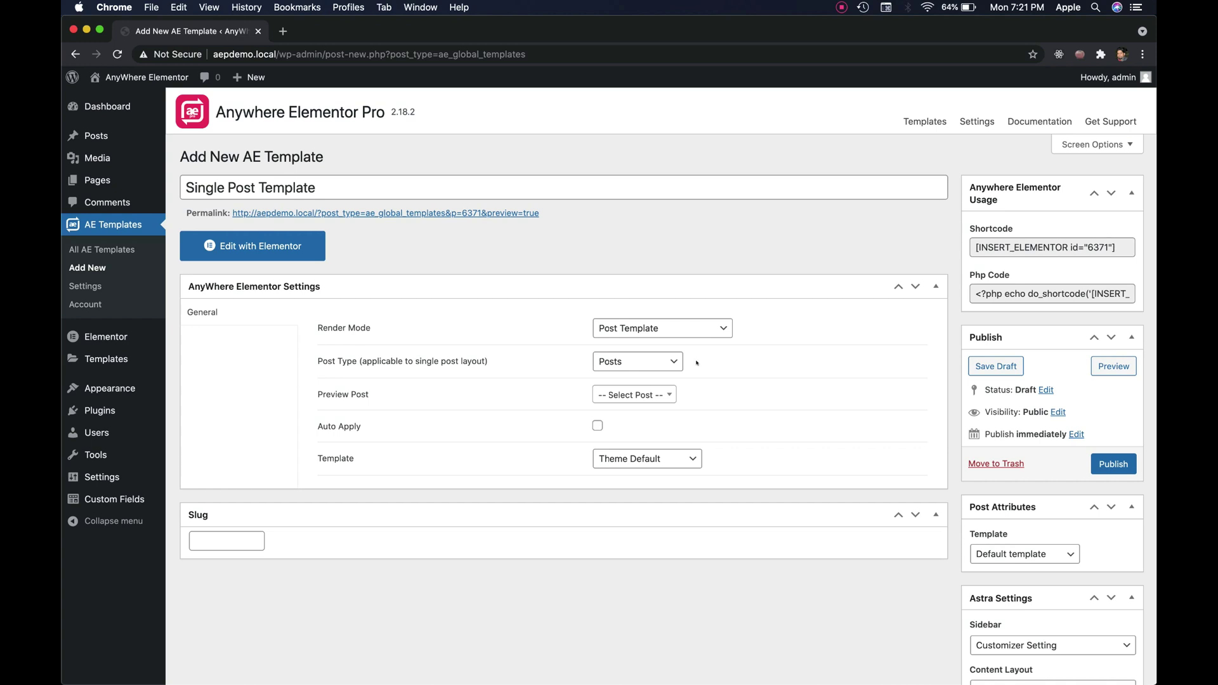
pyautogui.click(643, 400)
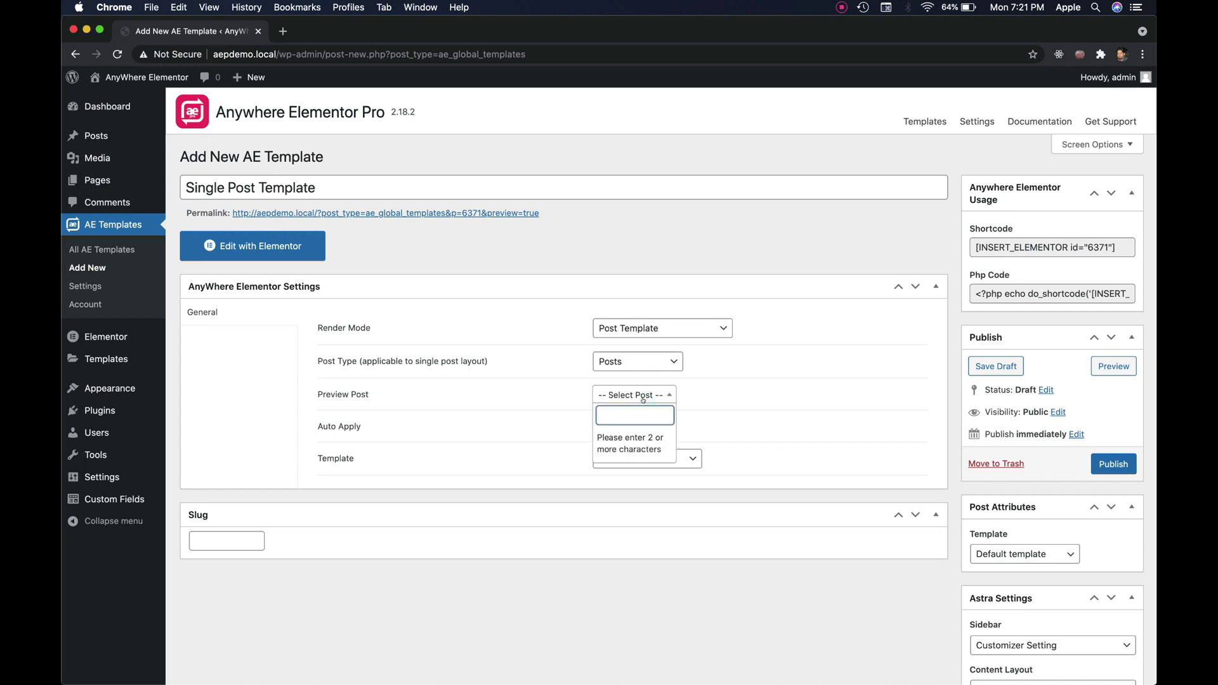
pyautogui.write('Christ')
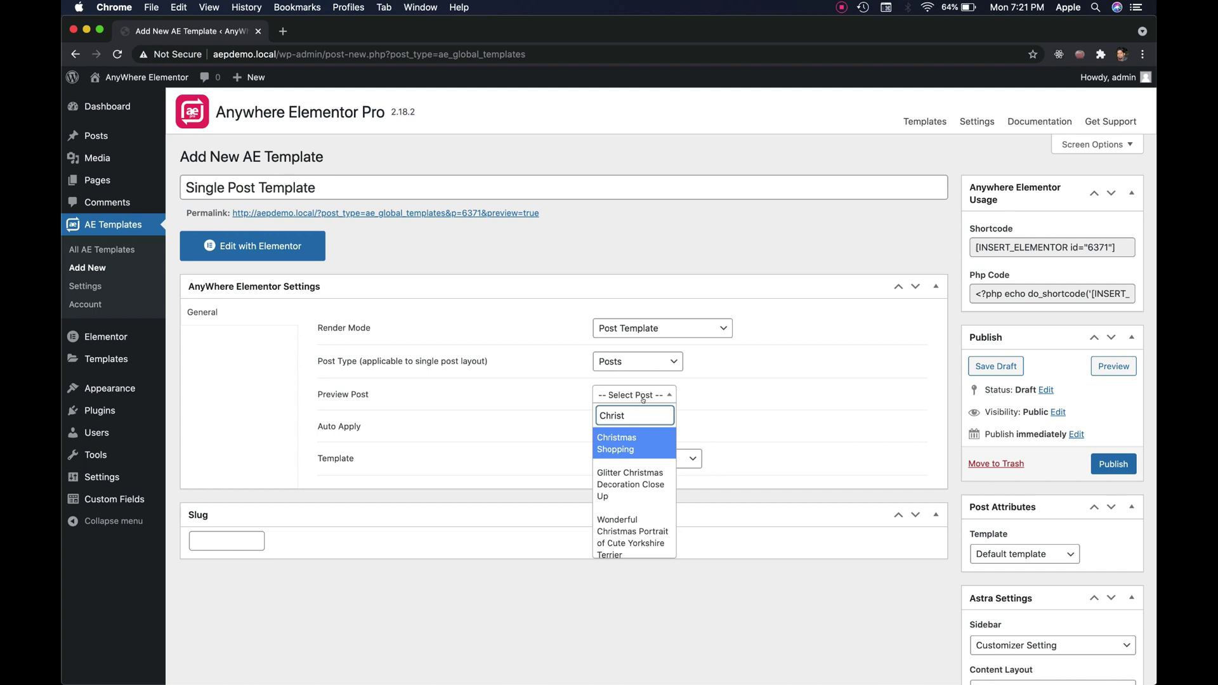
pyautogui.press('Return')
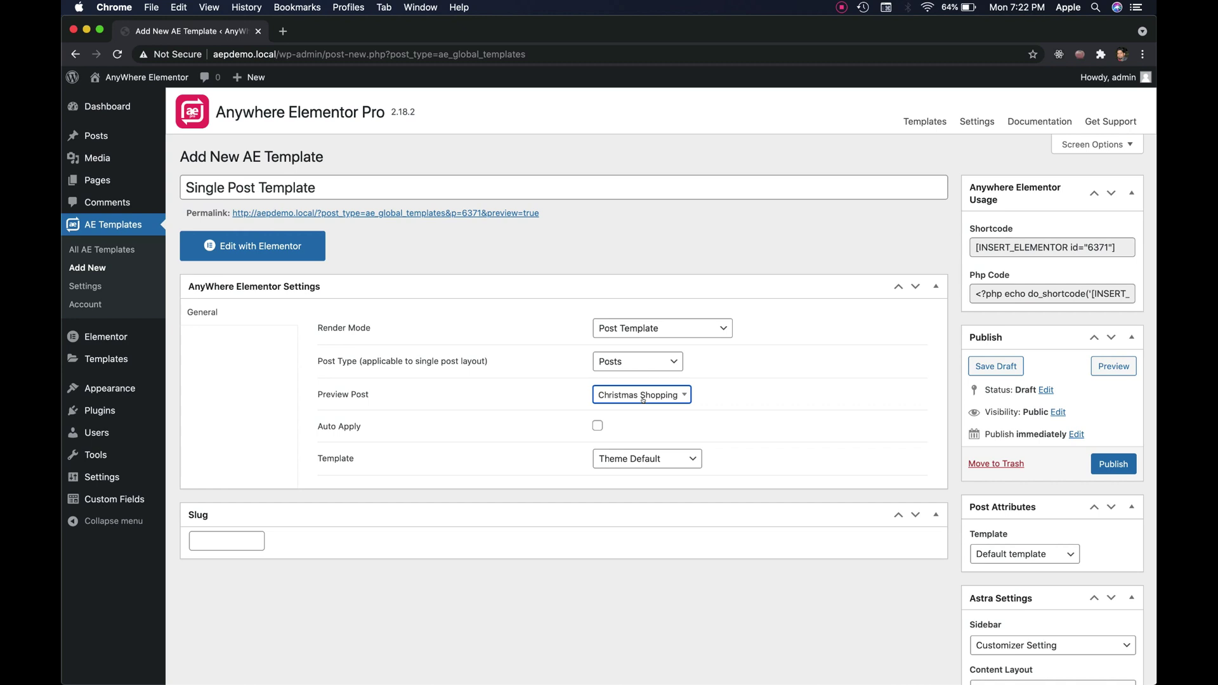
# Enable Auto Apply, choose the Elementor Full Width layout, and publish the template.
pyautogui.click(595, 425)
pyautogui.click(641, 462)
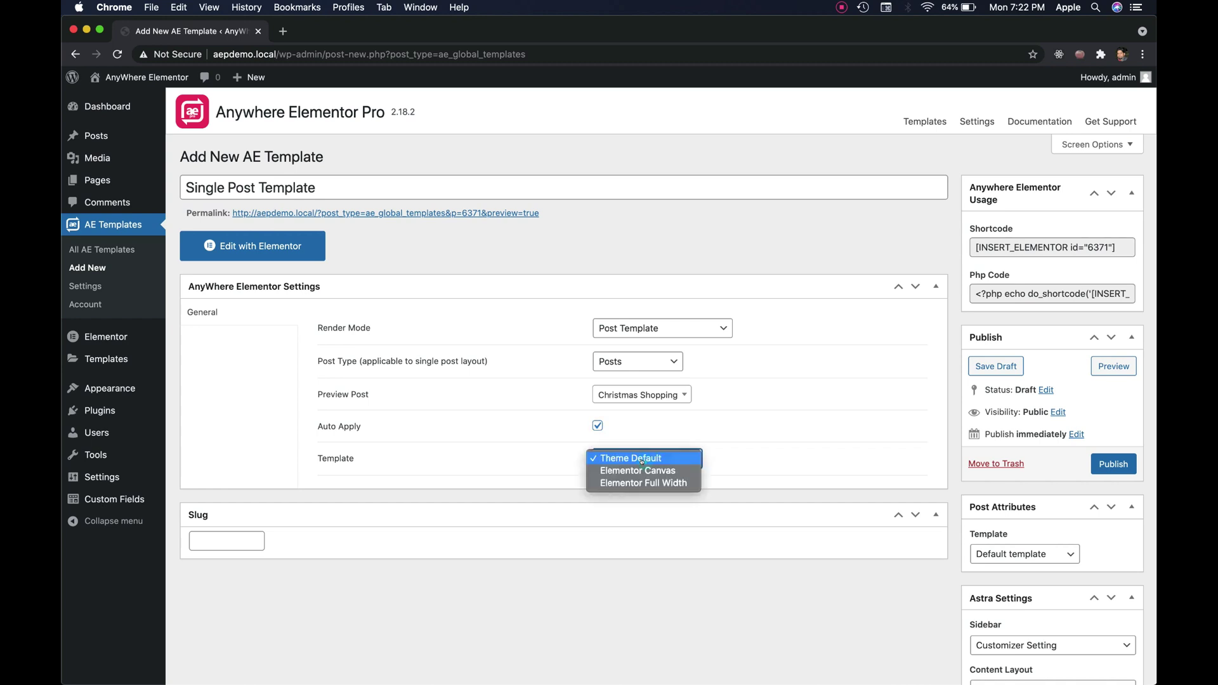
pyautogui.click(685, 482)
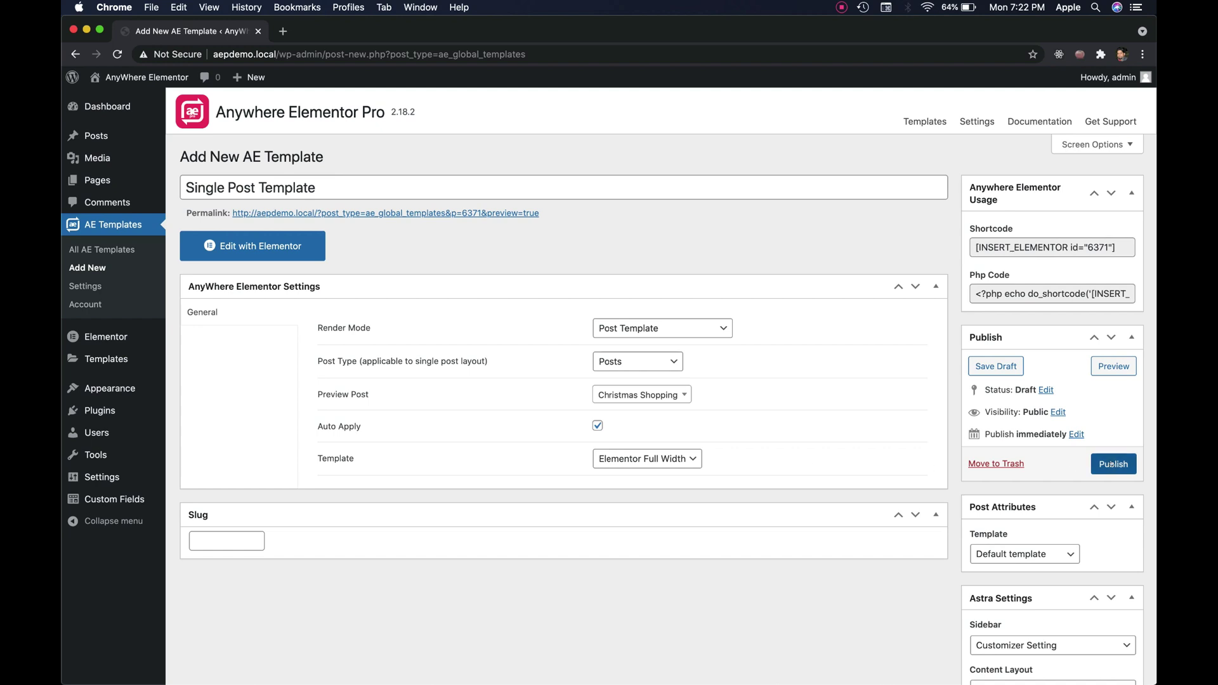
pyautogui.click(1113, 463)
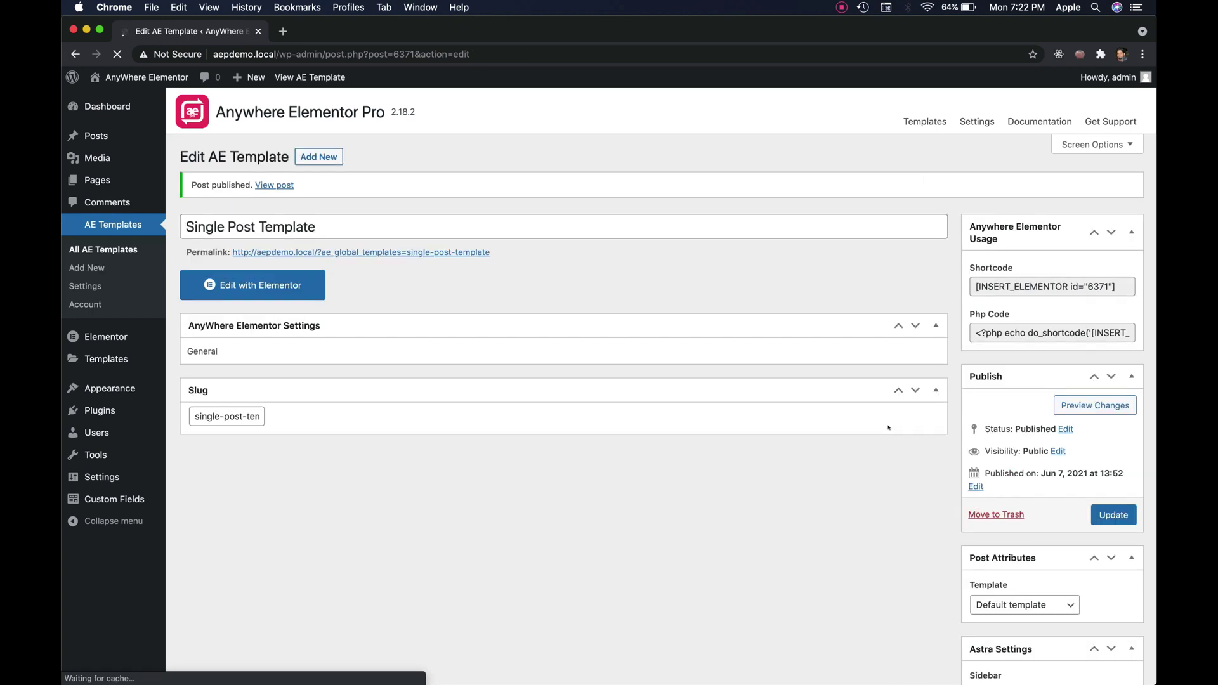
# Open the Single Post Template in the Elementor editor on its empty canvas.
pyautogui.click(236, 283)
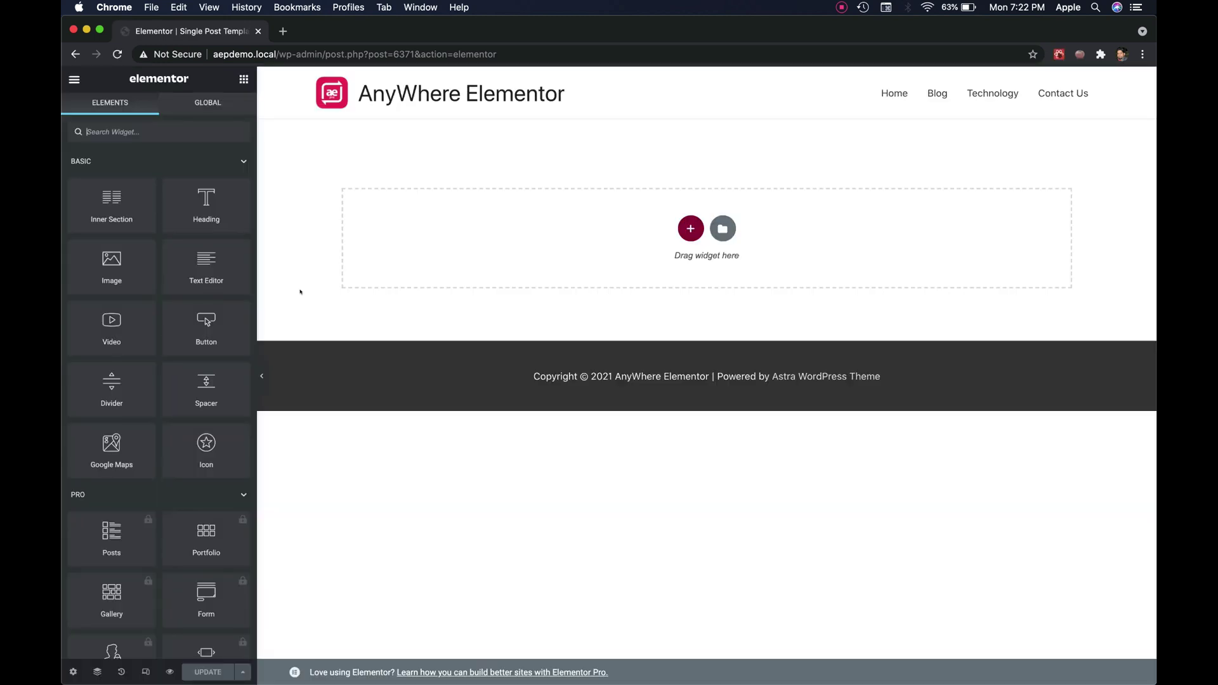
pyautogui.click(841, 8)
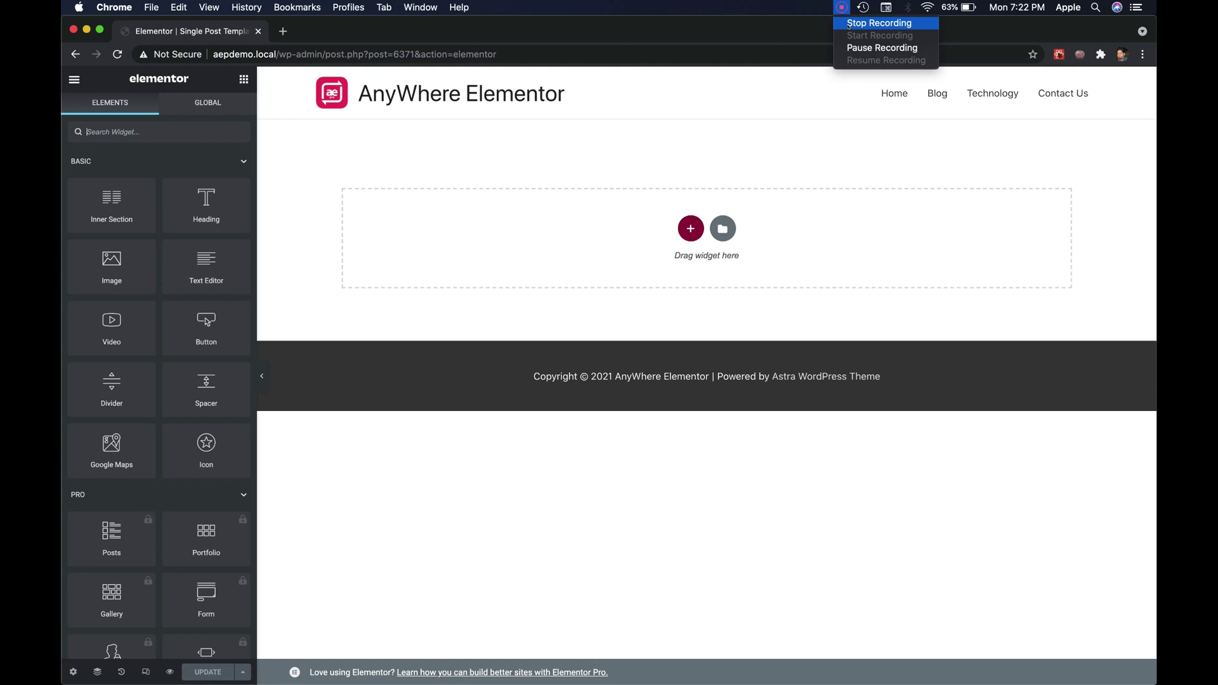
pyautogui.click(879, 23)
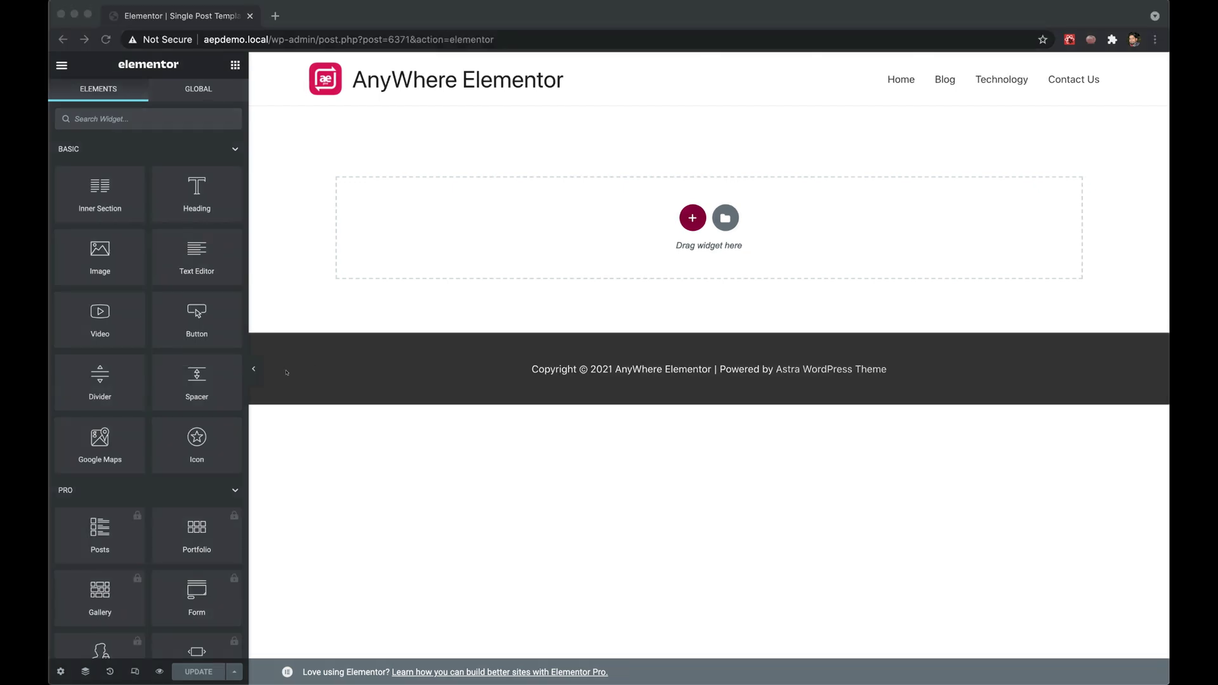
# Scroll the widget panel down to the AE TEMPLATE ELEMENTS category.
pyautogui.scroll(-15, 190, 373)
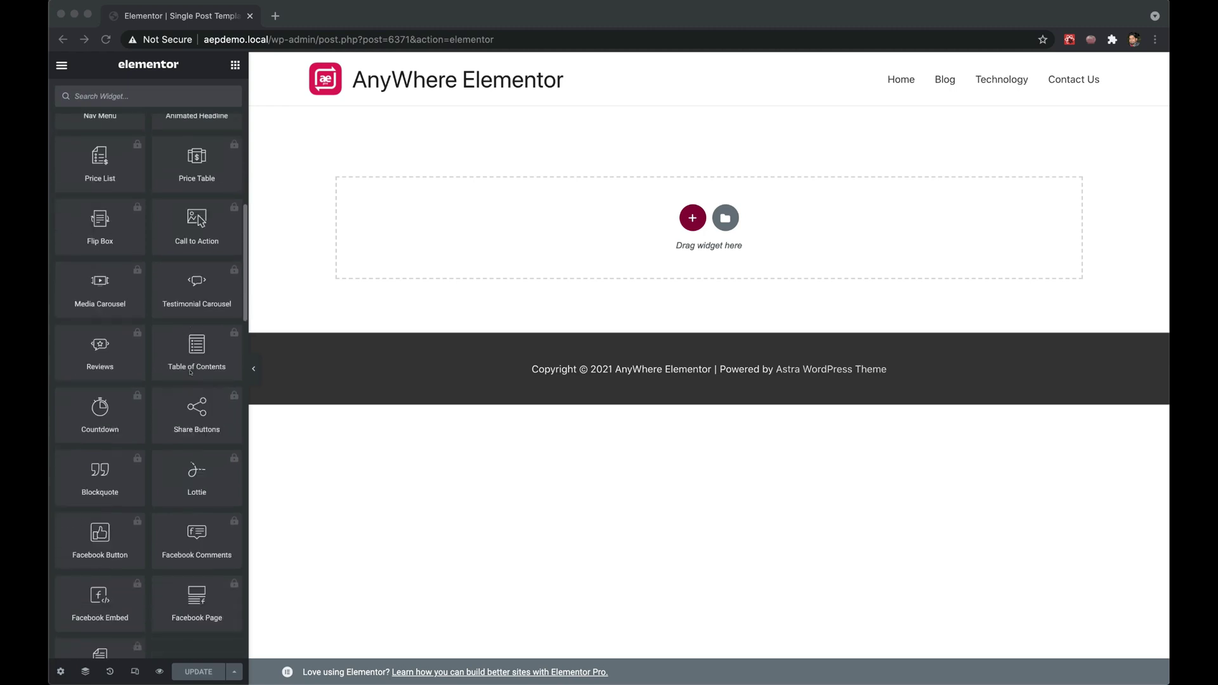
pyautogui.scroll(-15, 190, 372)
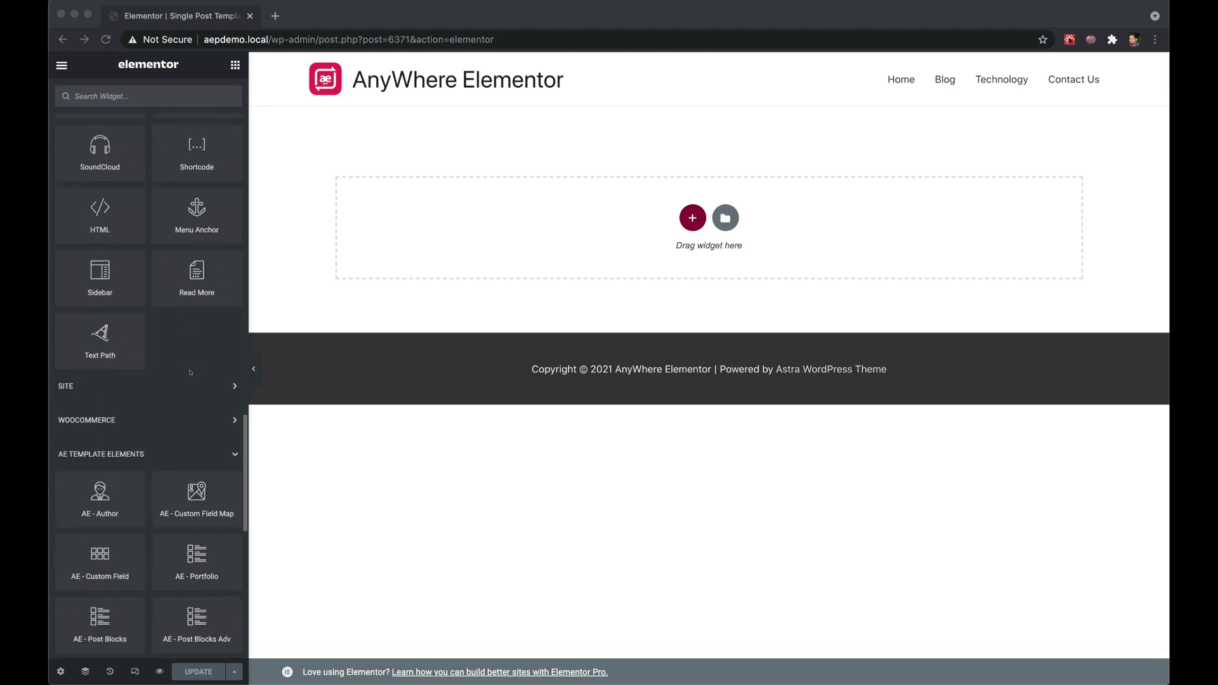
pyautogui.scroll(-2, 189, 373)
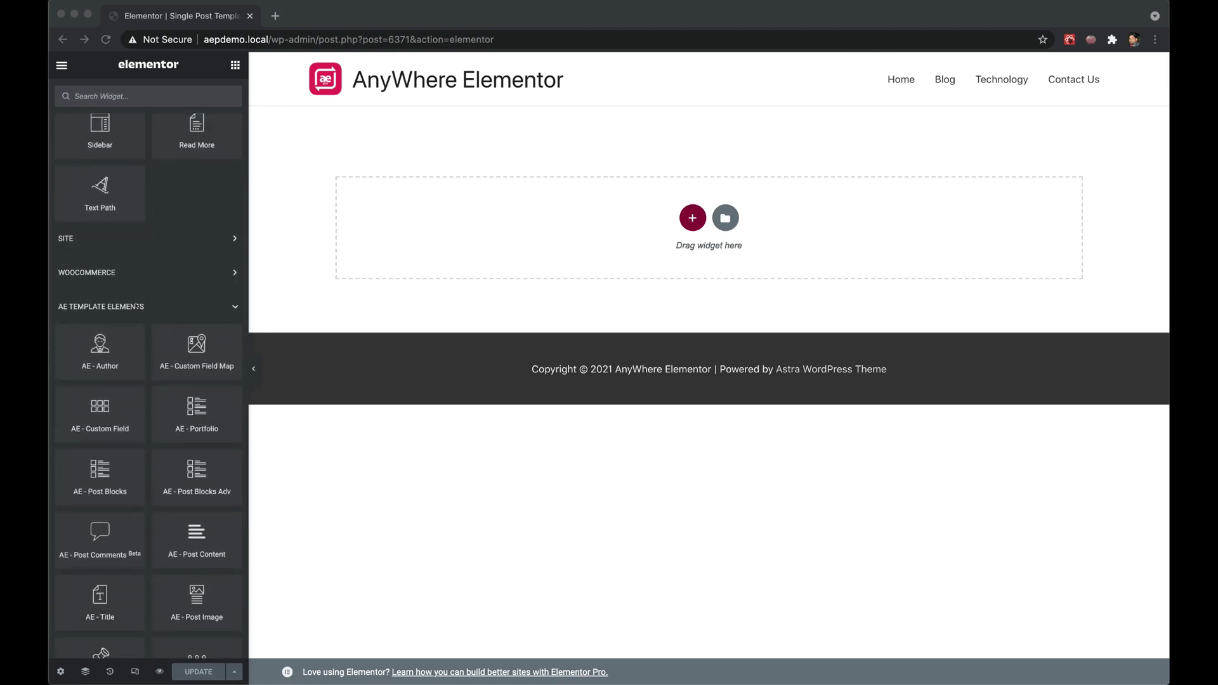
pyautogui.scroll(-5, 136, 306)
pyautogui.scroll(1, 136, 306)
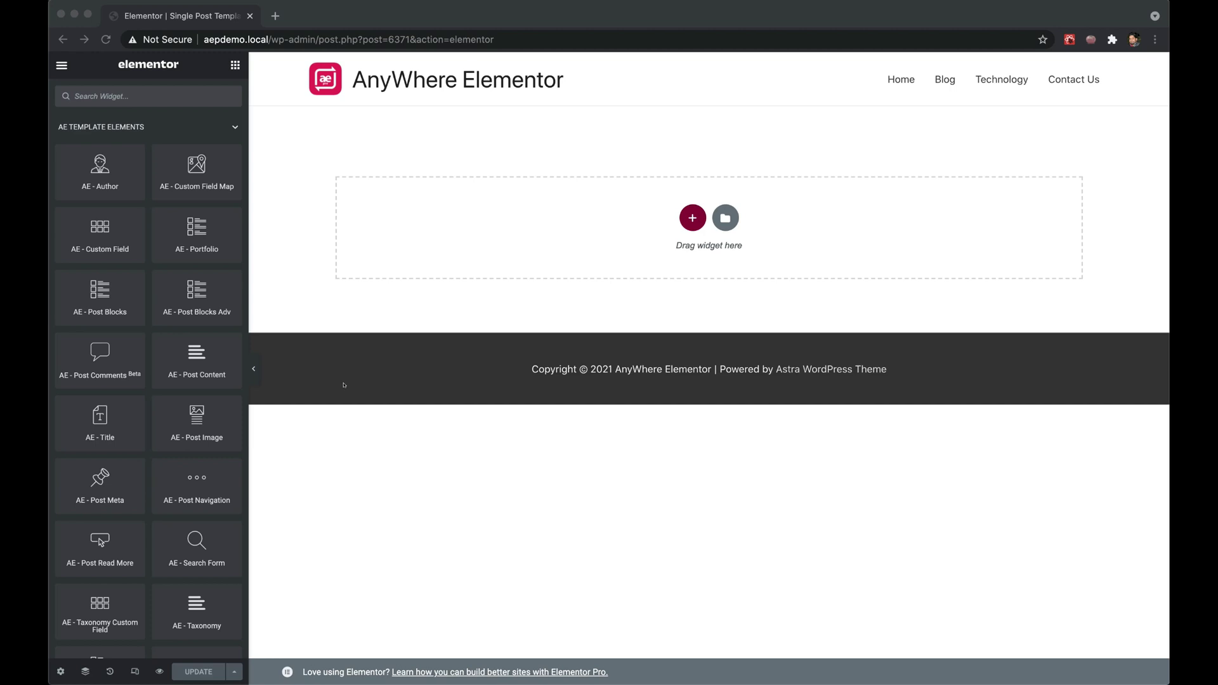
# Add the AE - Title widget and the AE - Post Meta widget below it.
pyautogui.click(128, 113)
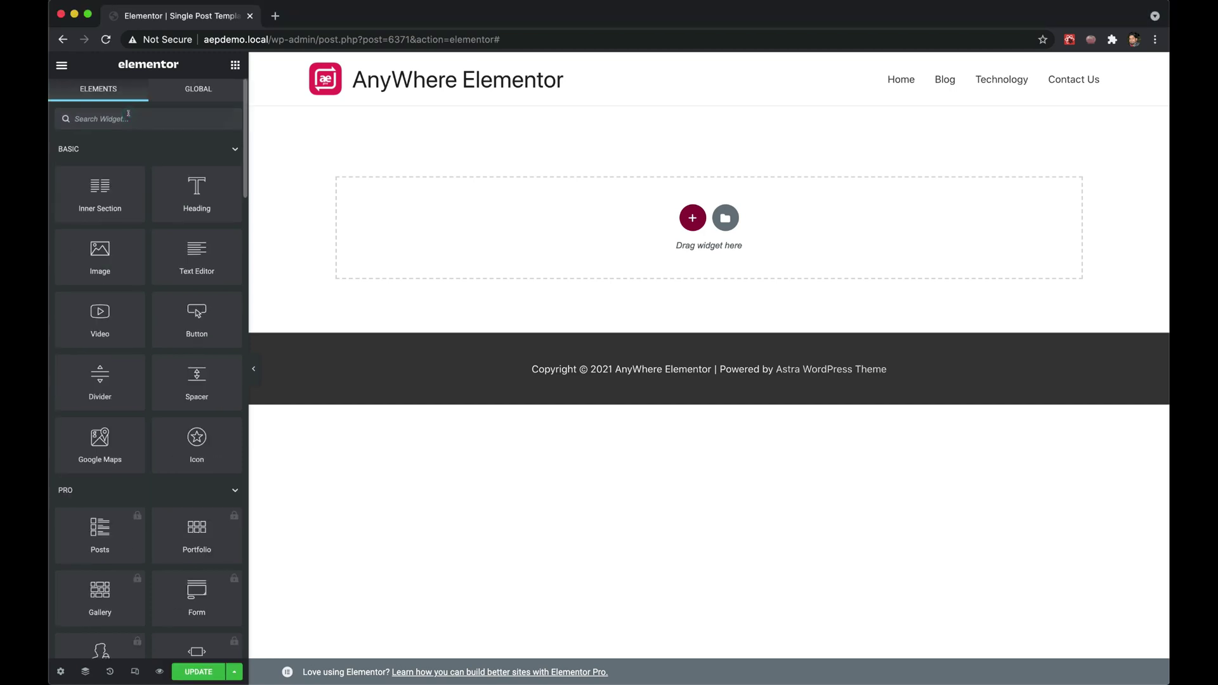
pyautogui.write('title')
pyautogui.moveTo(197, 163); pyautogui.dragTo(440, 220)
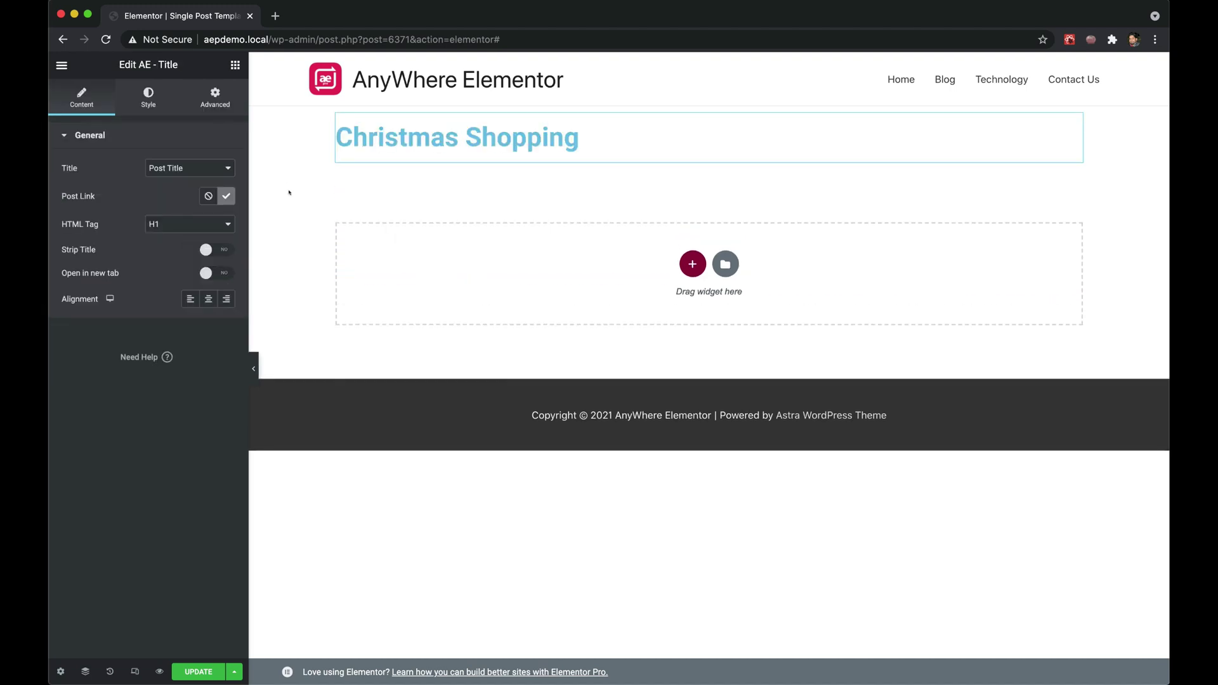
pyautogui.click(235, 65)
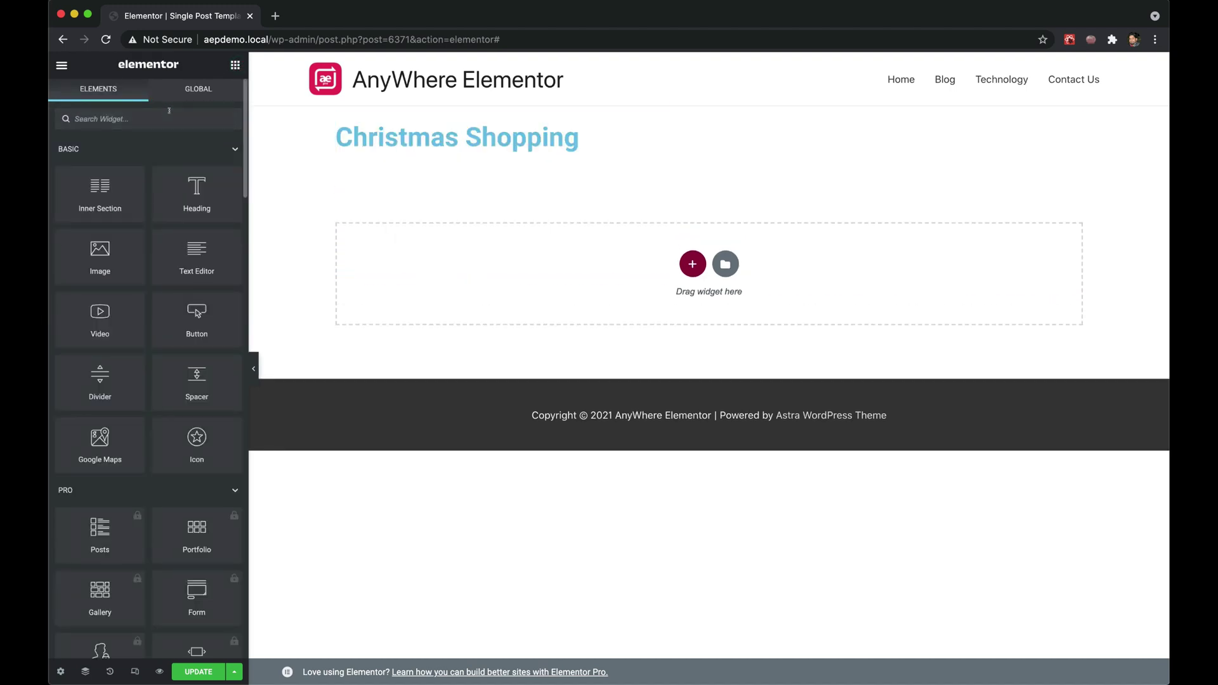
pyautogui.click(169, 114)
pyautogui.write('post meta')
pyautogui.moveTo(101, 169); pyautogui.dragTo(709, 188)
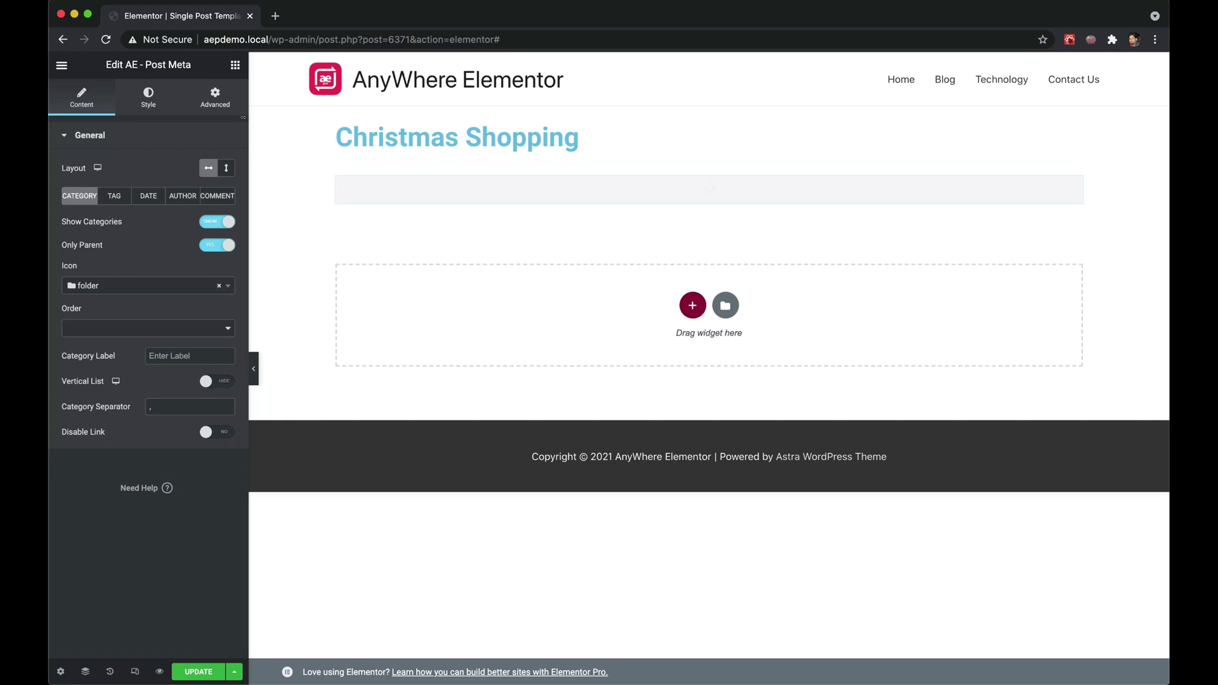
# Add an AE - Post Image below the meta line with image size 2048x2048.
pyautogui.click(235, 65)
pyautogui.click(193, 120)
pyautogui.write('imag')
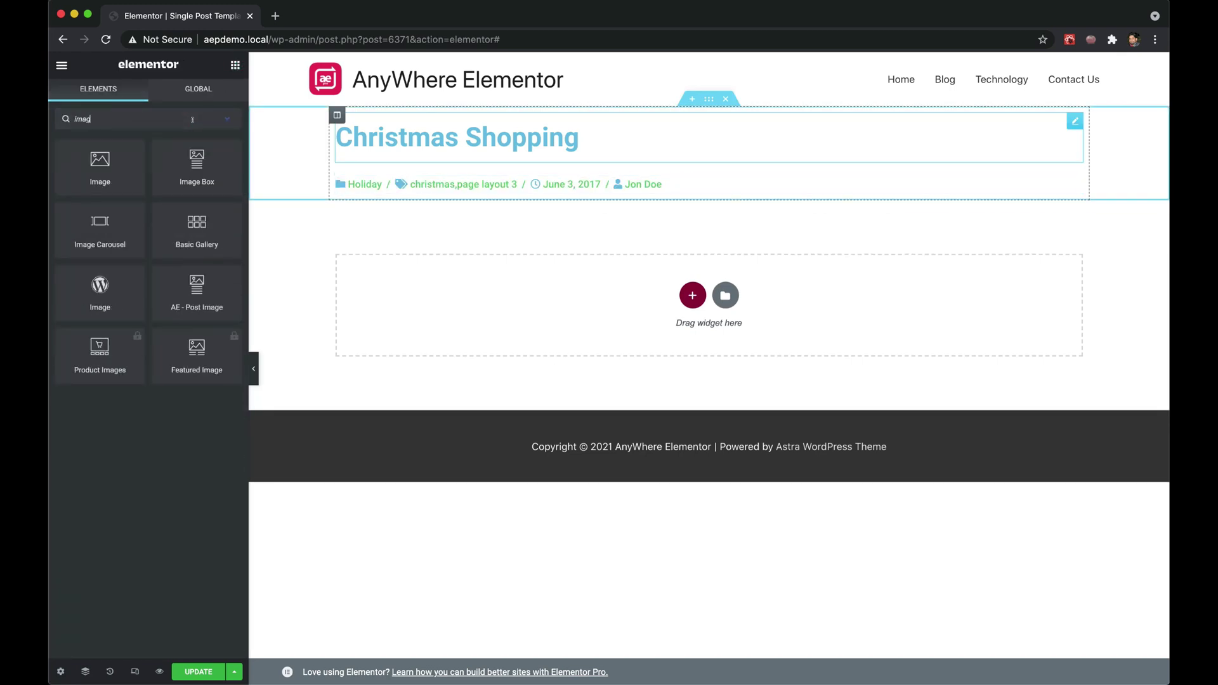
pyautogui.write('e')
pyautogui.moveTo(195, 285); pyautogui.dragTo(496, 289)
pyautogui.click(235, 64)
pyautogui.click(385, 257)
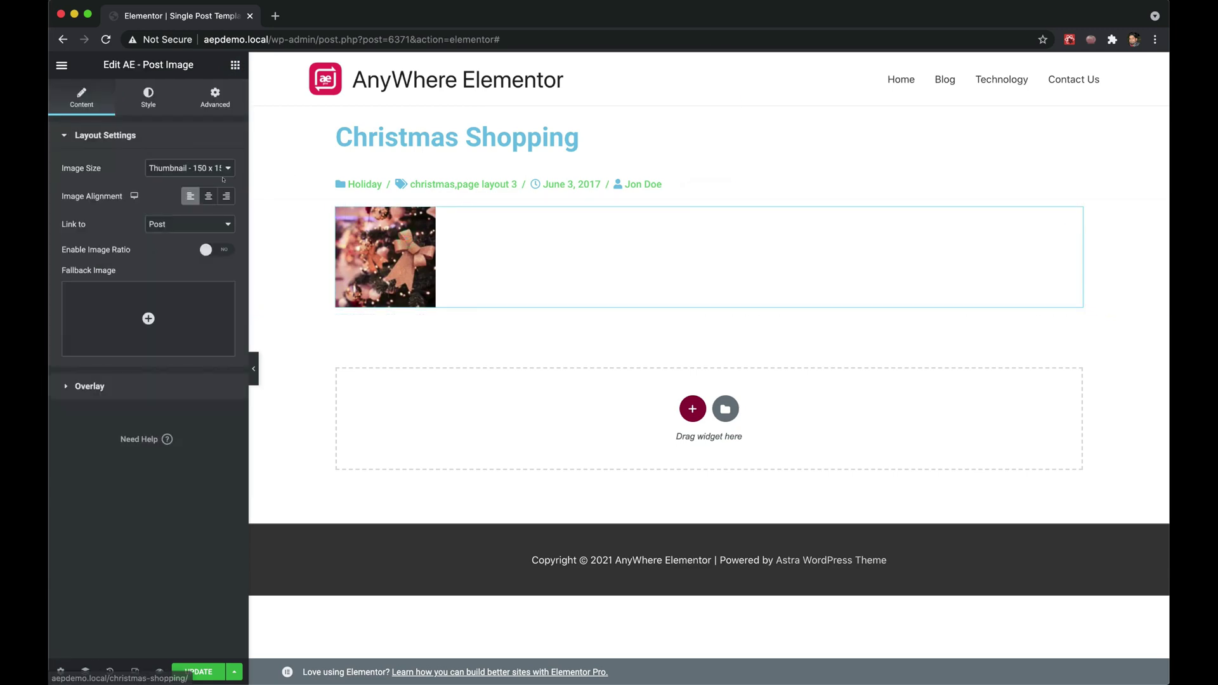
pyautogui.click(222, 168)
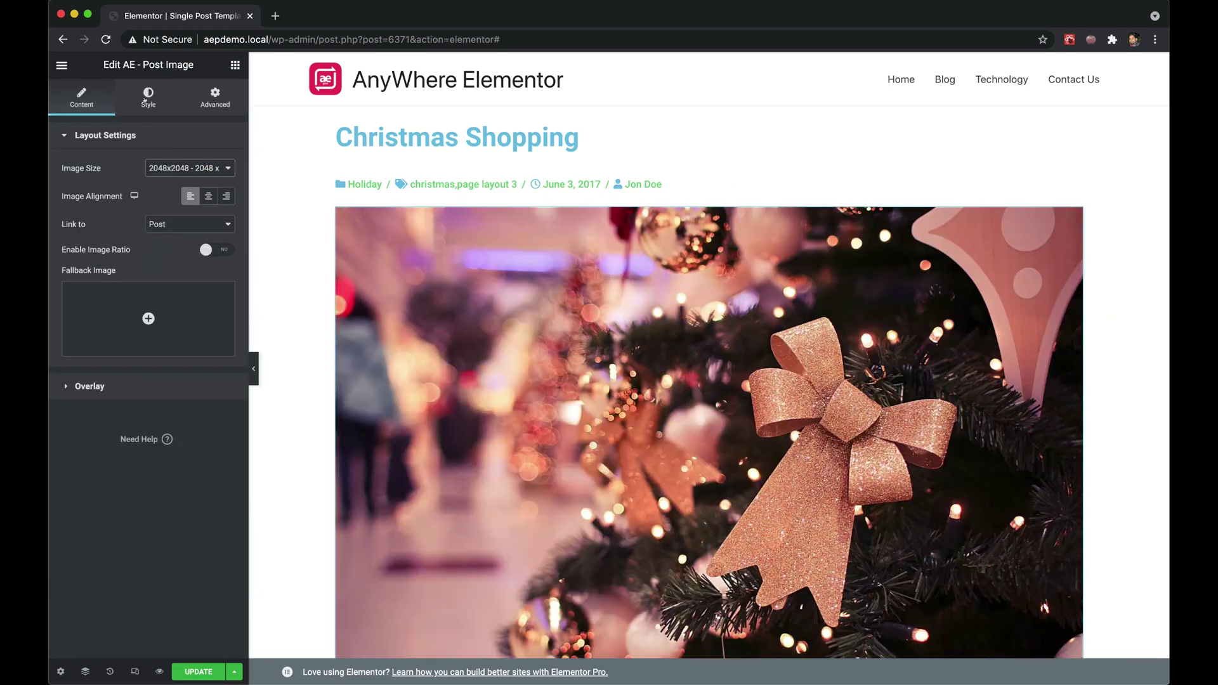
# Add AE - Post Content, AE - Post Navigation and AE - Post Comments widgets below the image.
pyautogui.click(234, 65)
pyautogui.click(159, 119)
pyautogui.write('post')
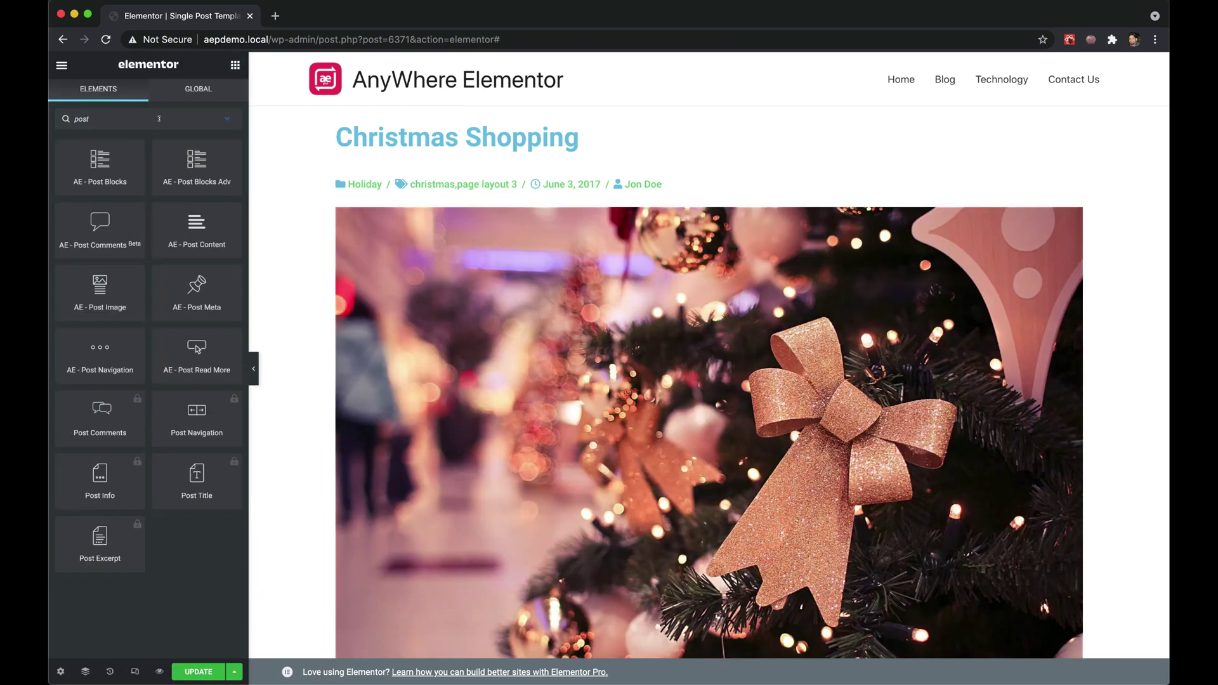
pyautogui.write(' cont')
pyautogui.moveTo(104, 166); pyautogui.dragTo(484, 533)
pyautogui.click(235, 65)
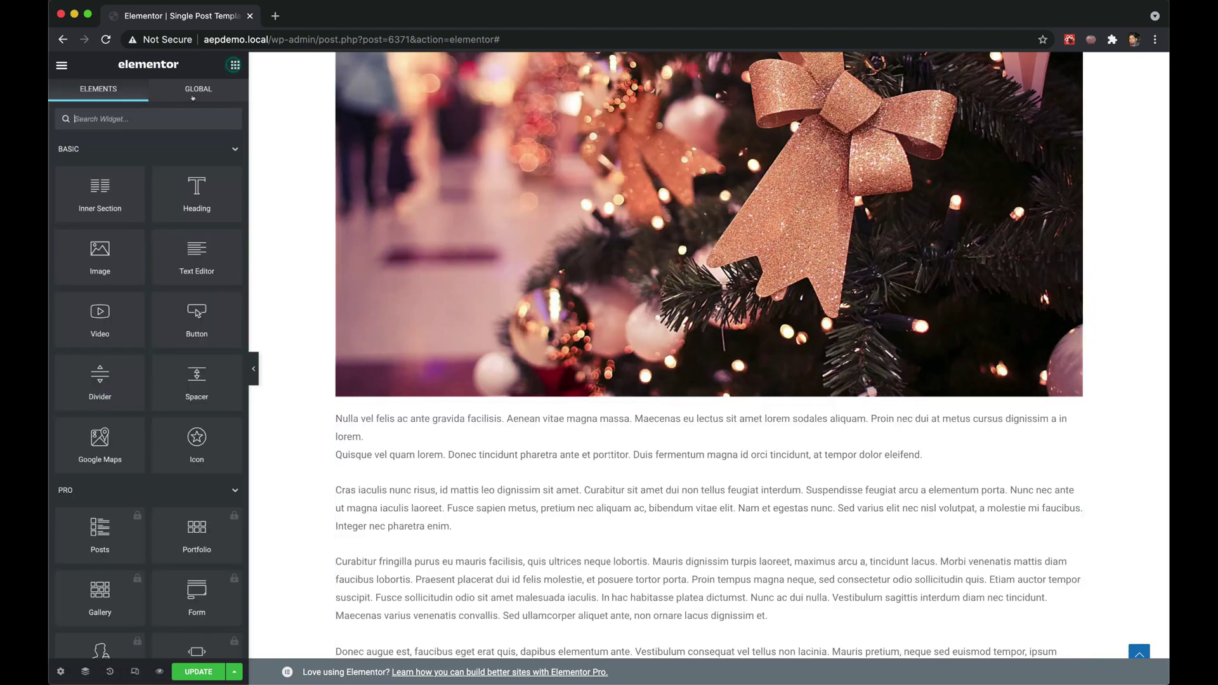
pyautogui.write('navig')
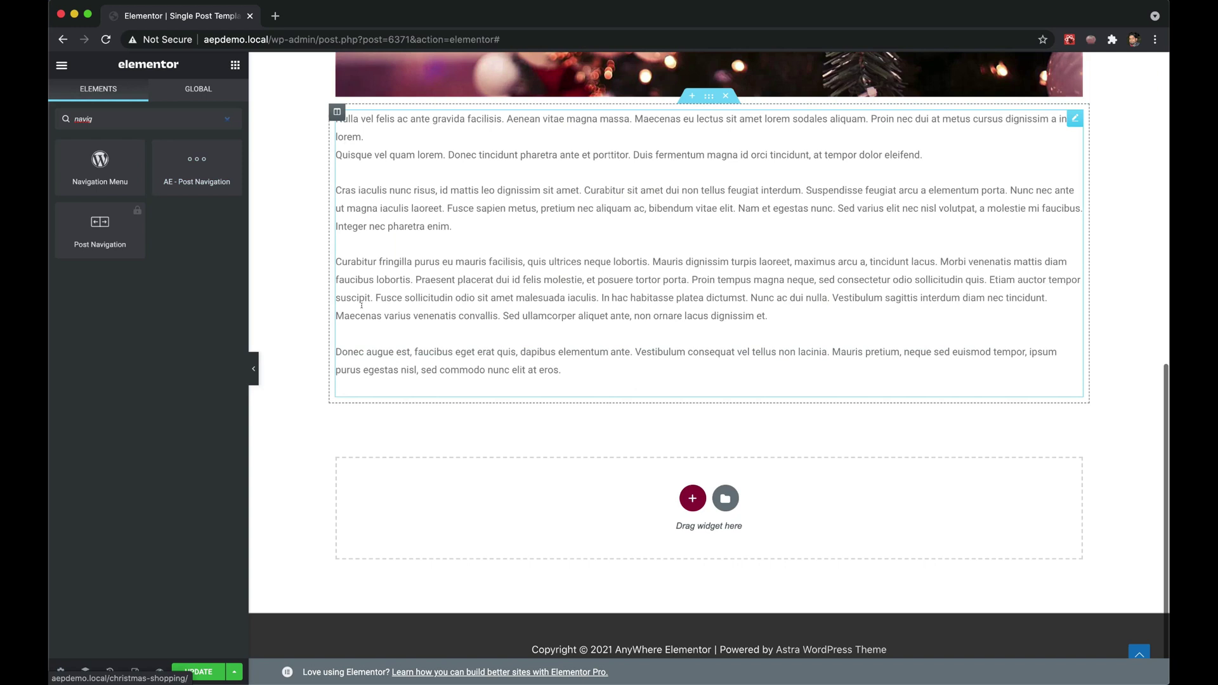
pyautogui.moveTo(233, 227); pyautogui.dragTo(421, 505)
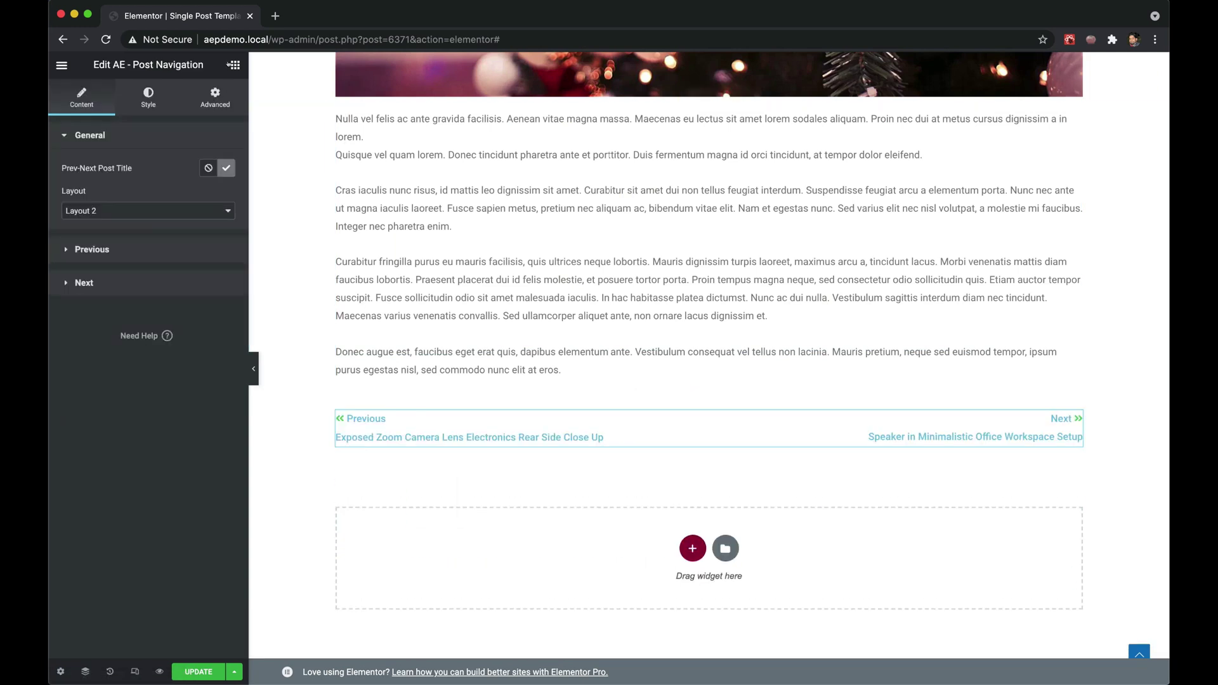
pyautogui.click(235, 65)
pyautogui.write('comme')
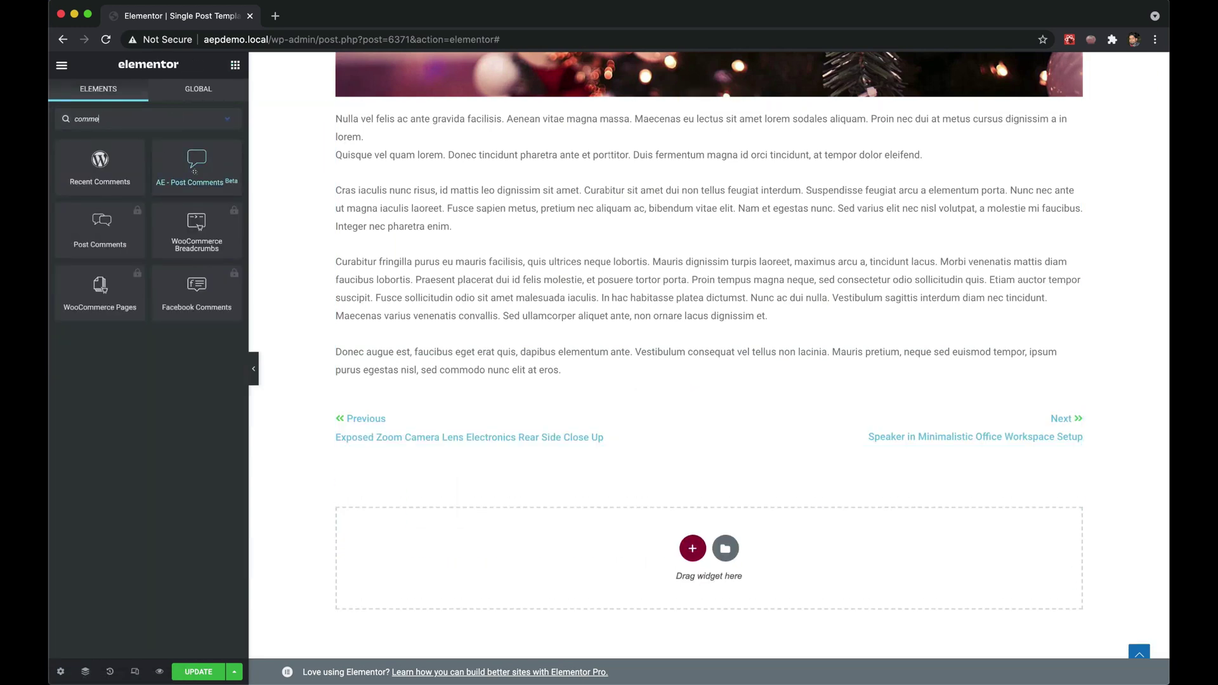
pyautogui.moveTo(197, 164); pyautogui.dragTo(517, 568)
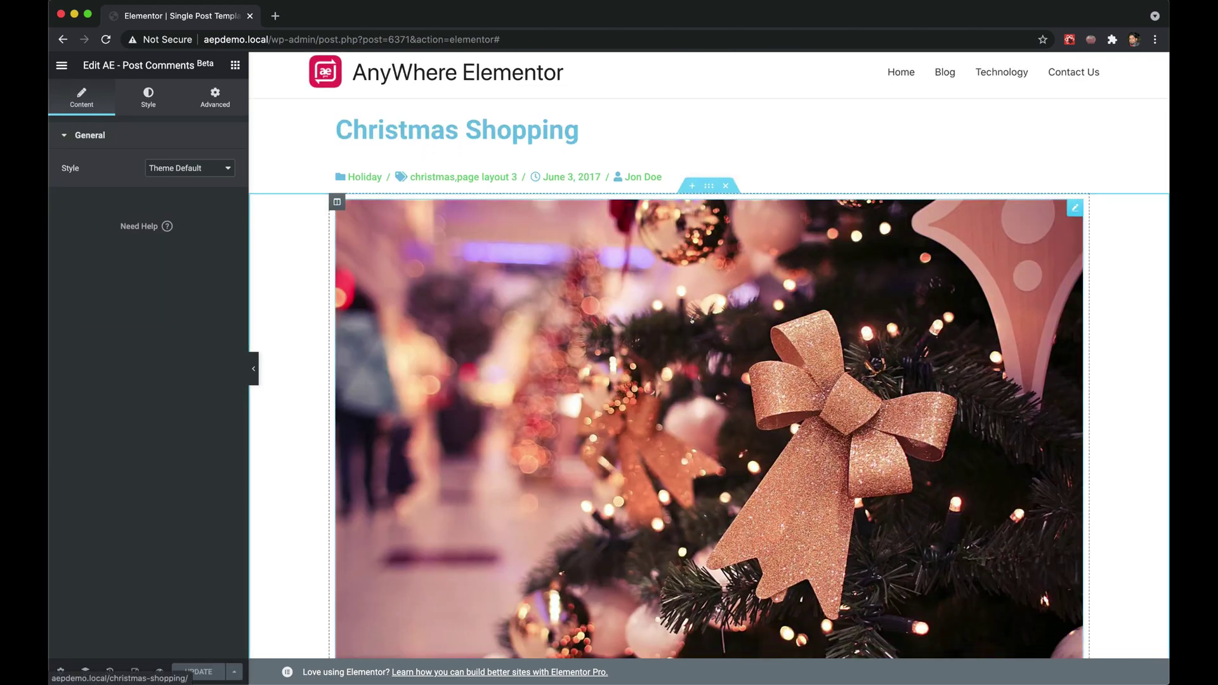
# Scroll down through the finished template to the comment form, then switch to an empty canvas.
pyautogui.scroll(-5, 692, 321)
pyautogui.scroll(-7, 691, 320)
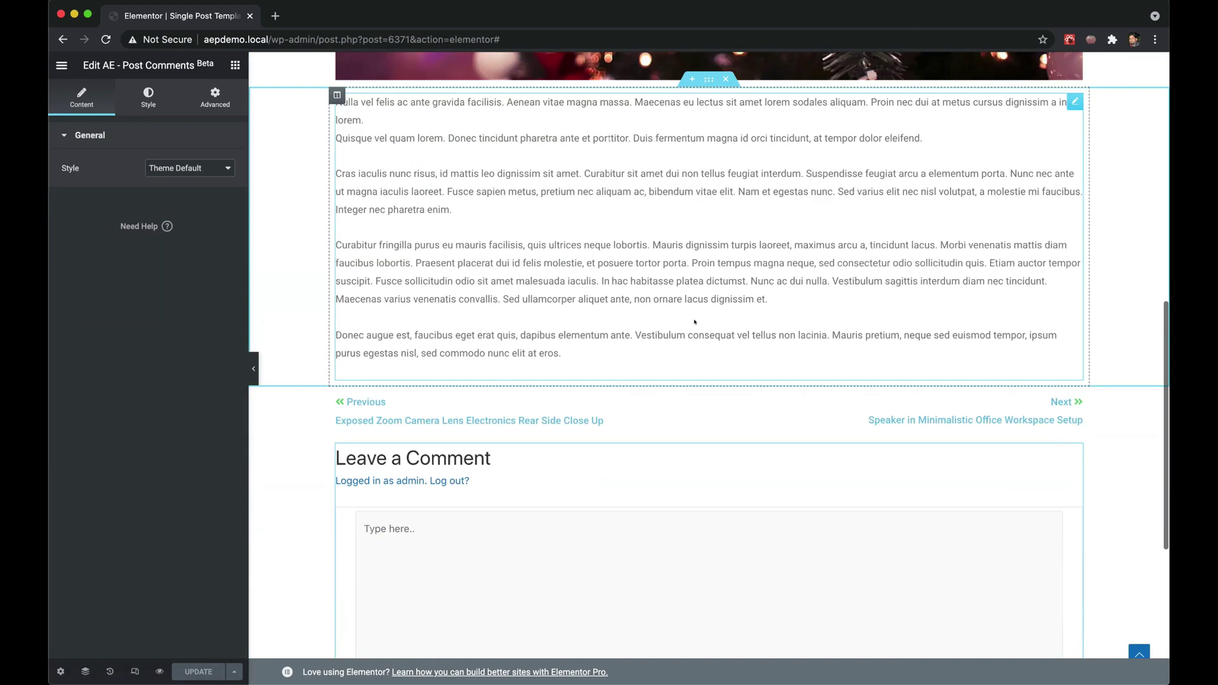
pyautogui.click(825, 1)
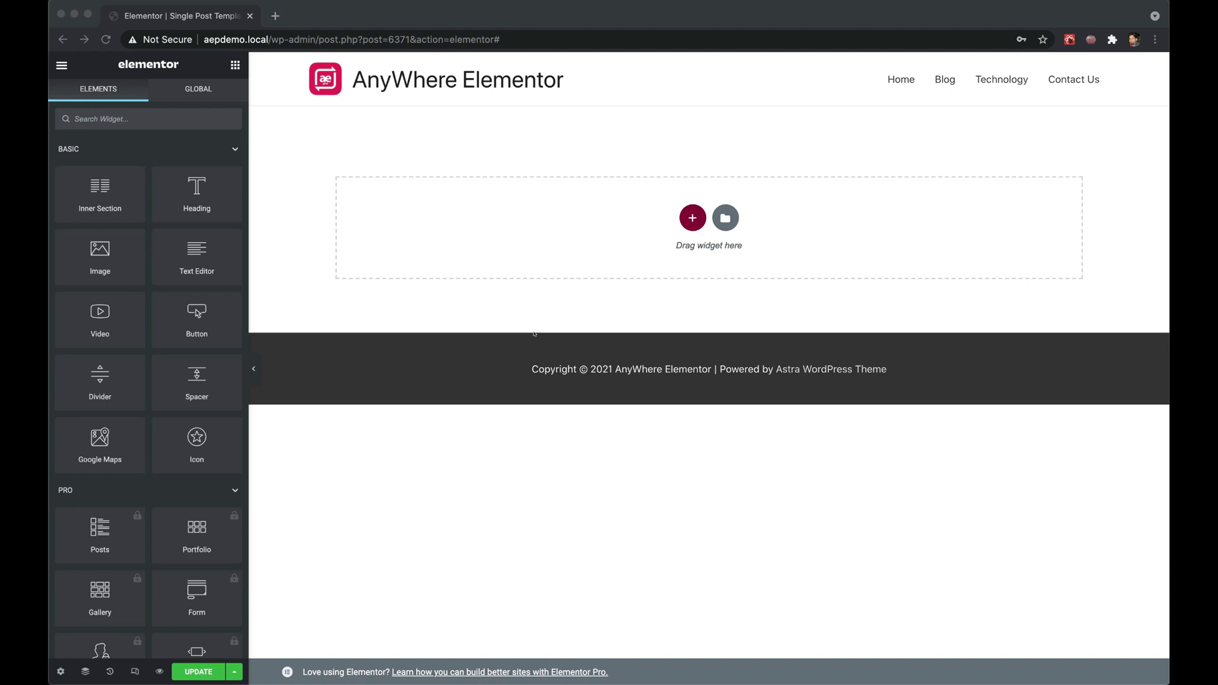
# Add a Heading whose text uses the (AE) Post Title dynamic tag.
pyautogui.moveTo(197, 190); pyautogui.dragTo(454, 217)
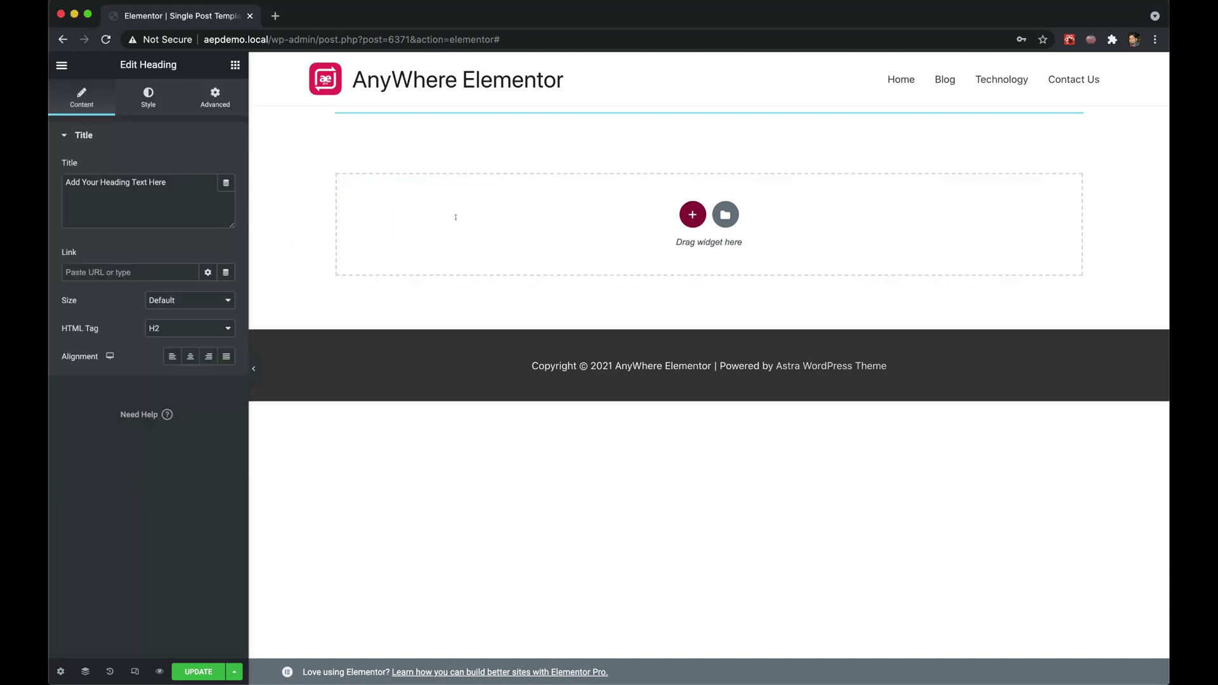
pyautogui.click(225, 183)
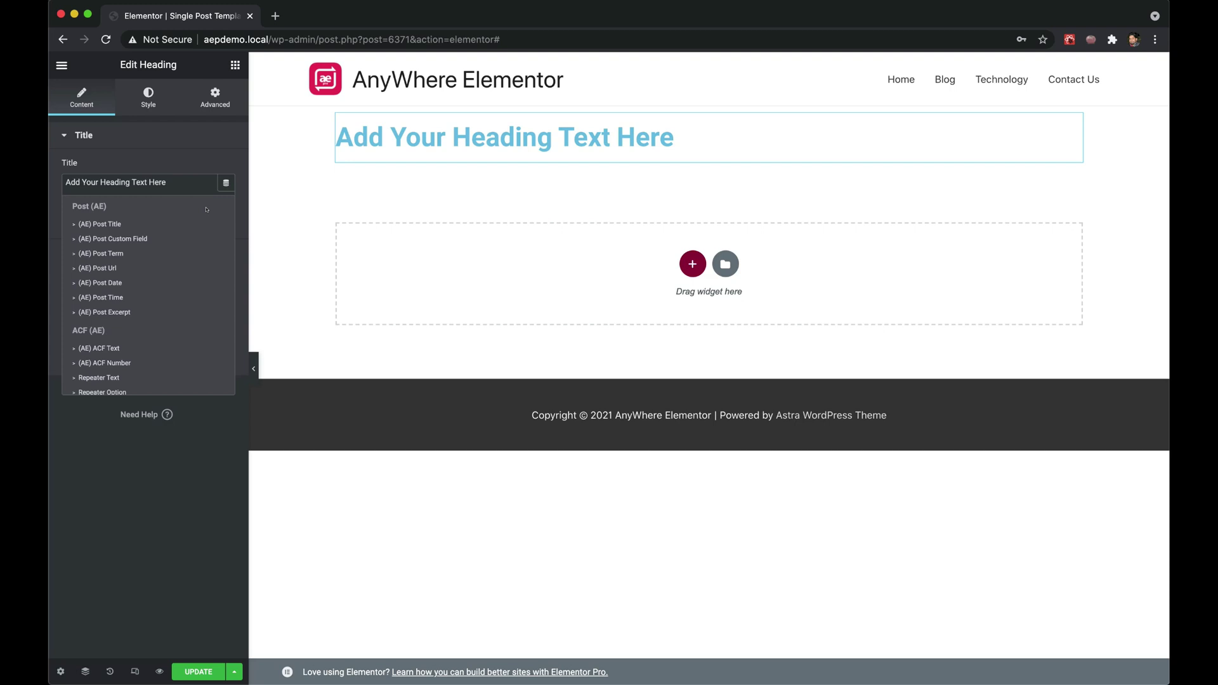
pyautogui.click(101, 224)
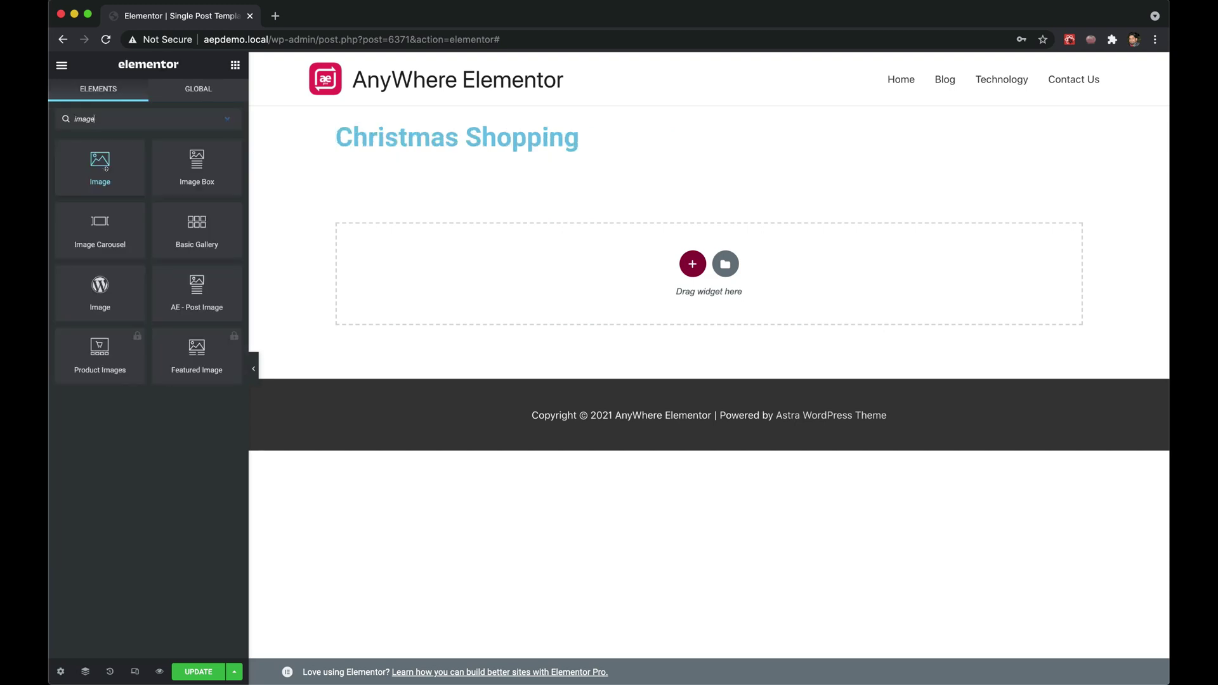
# Add an Image below it using the (AE) Post Featured Image dynamic tag.
pyautogui.moveTo(106, 168); pyautogui.dragTo(465, 277)
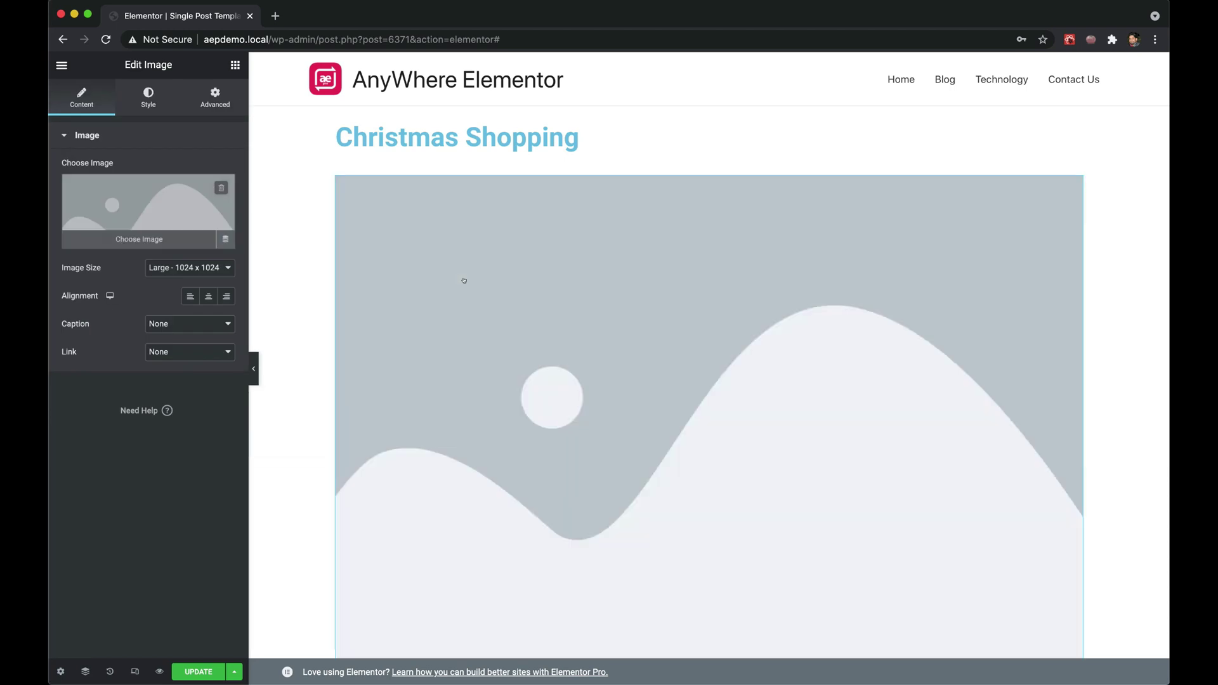
pyautogui.click(224, 237)
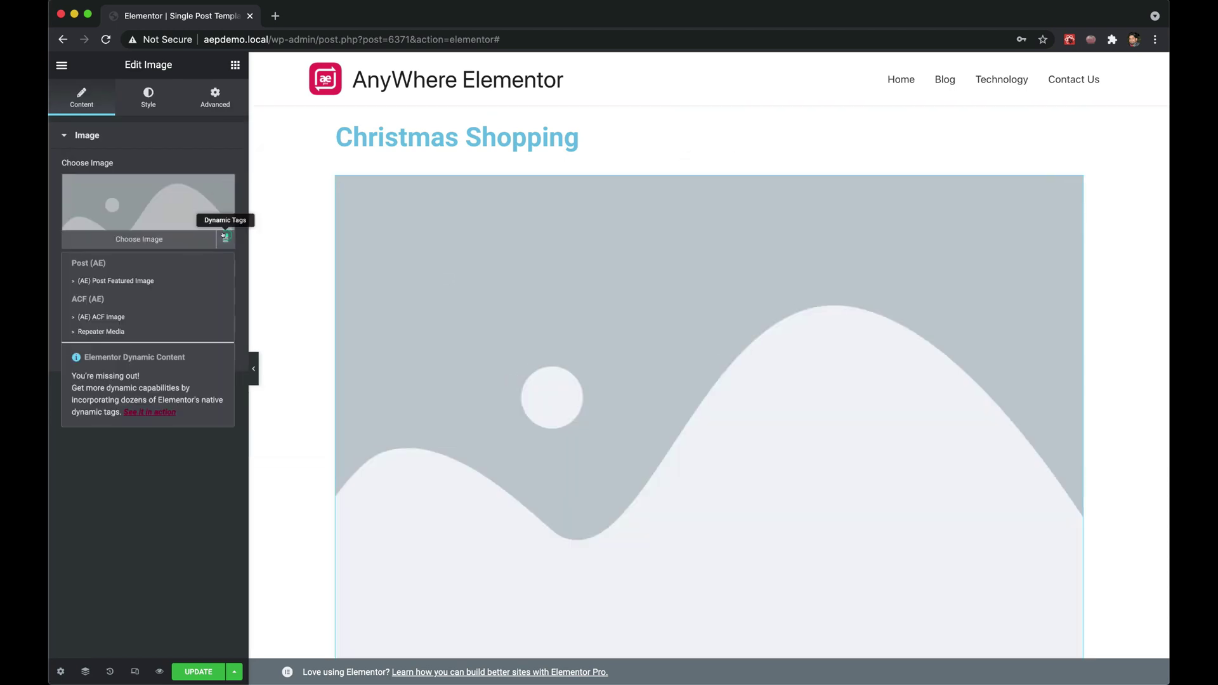
pyautogui.click(120, 281)
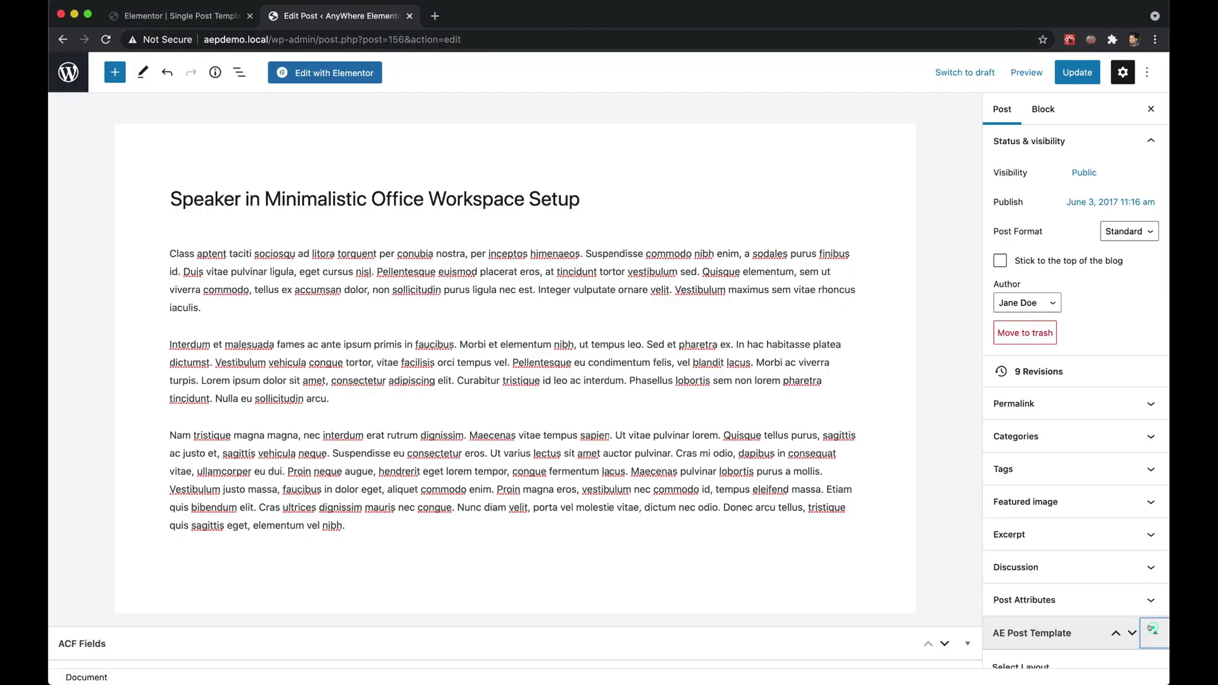
# Choose Single Post Template as this post's layout in the AE Post Template panel.
pyautogui.scroll(-2, 1148, 628)
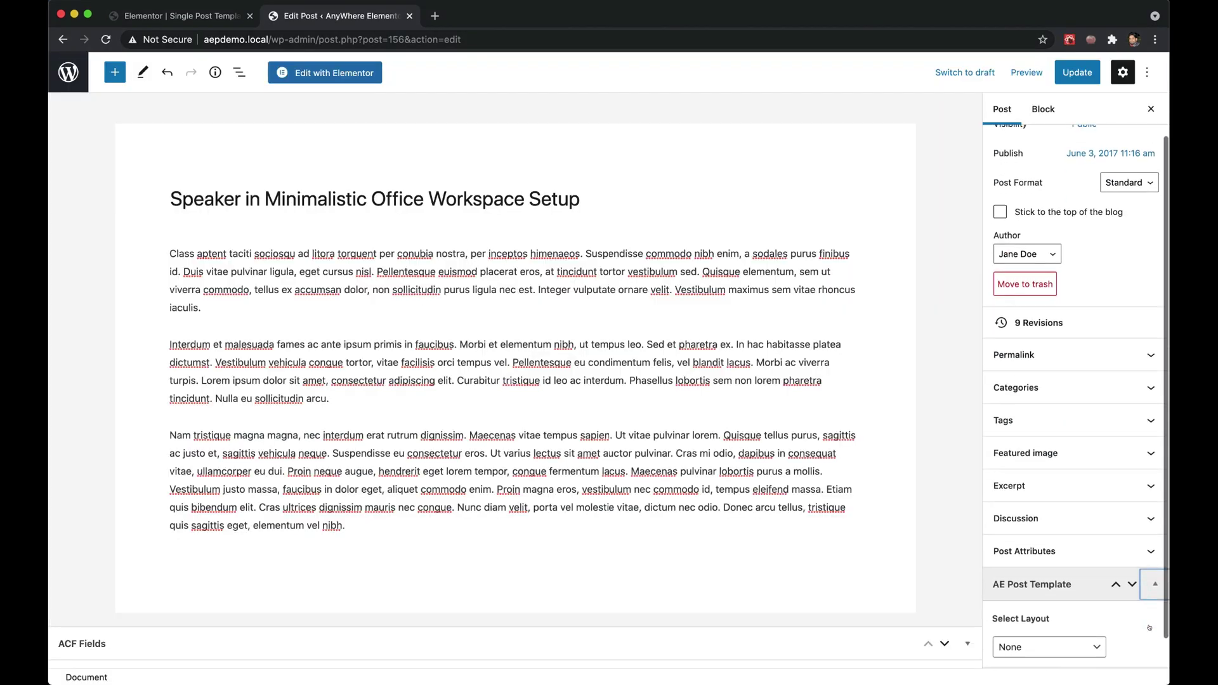
pyautogui.click(1085, 615)
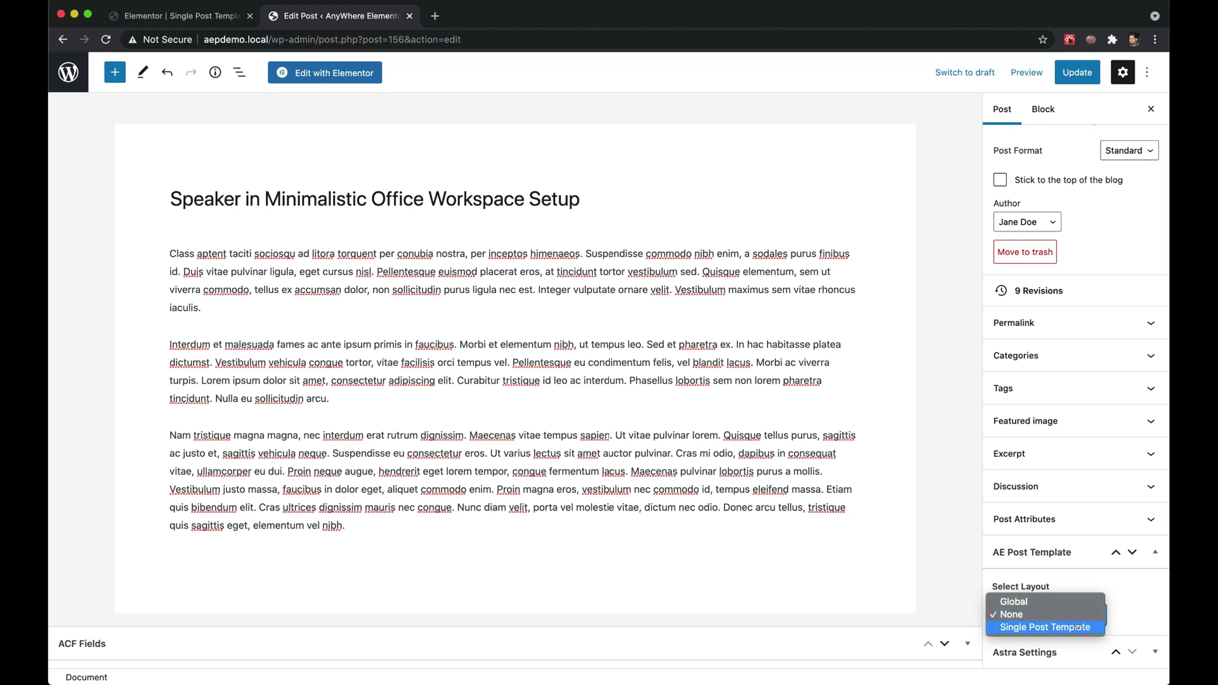
pyautogui.click(1077, 627)
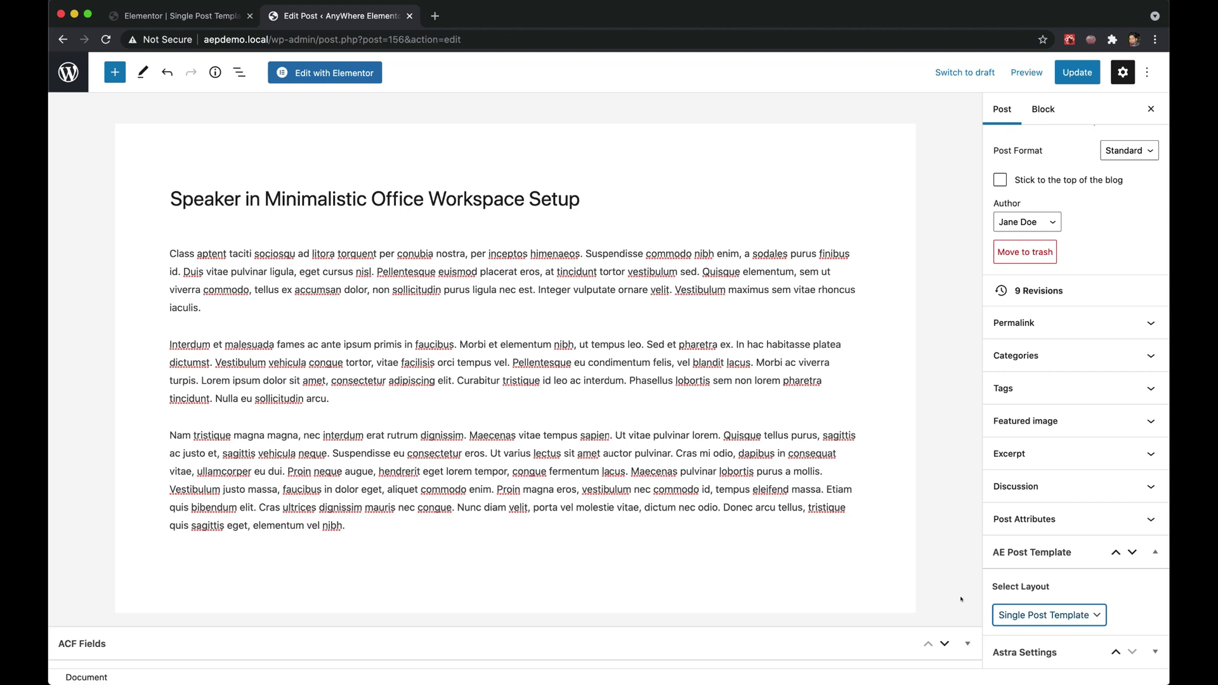
pyautogui.click(1043, 617)
pyautogui.click(1022, 605)
pyautogui.click(1003, 614)
pyautogui.click(1021, 629)
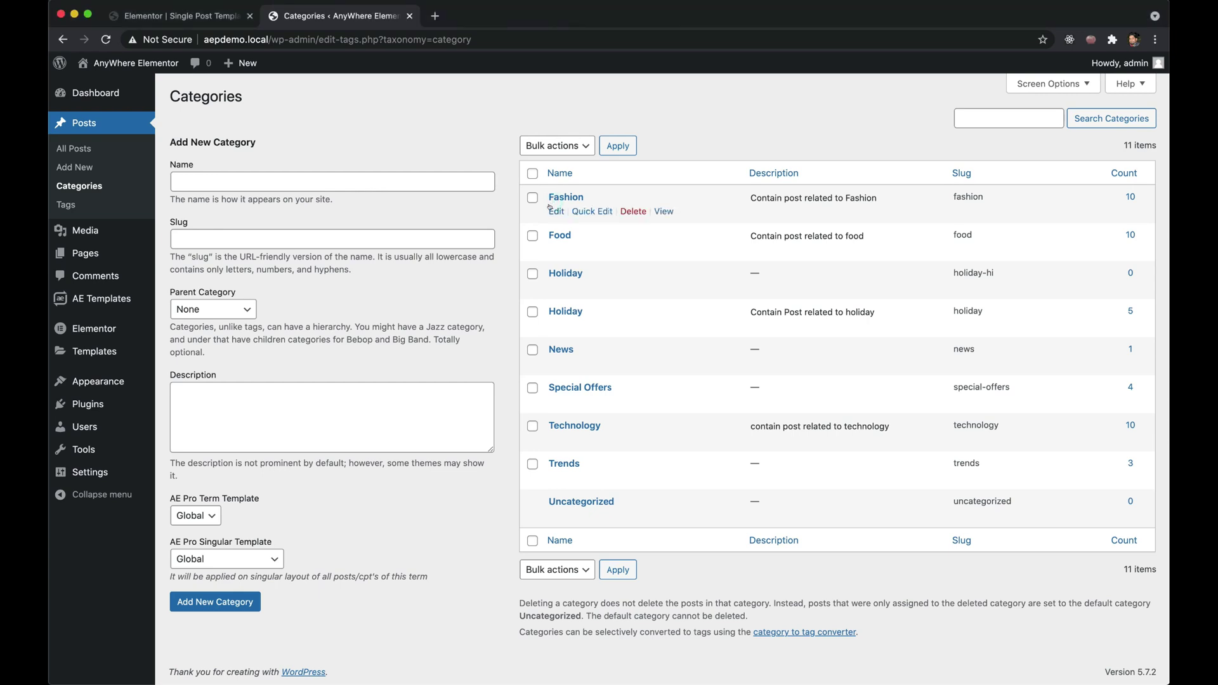
# Edit the Fashion category and choose Single Post Template as its AE Pro Singular Template.
pyautogui.click(549, 209)
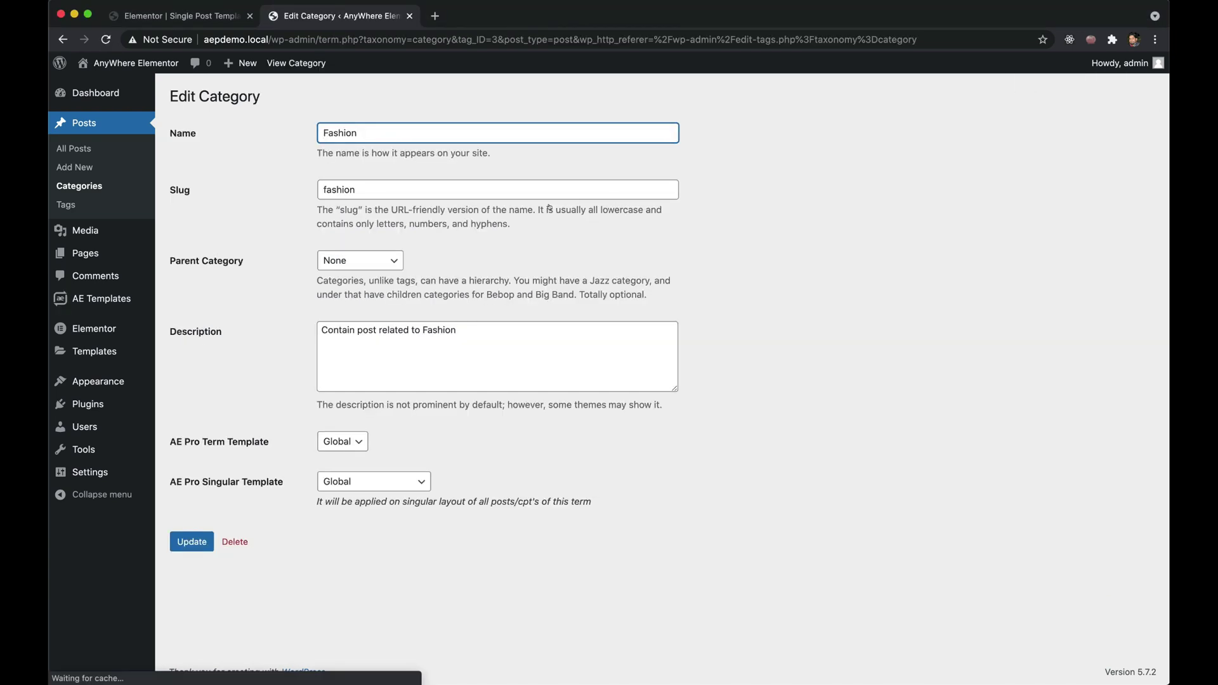
pyautogui.click(362, 481)
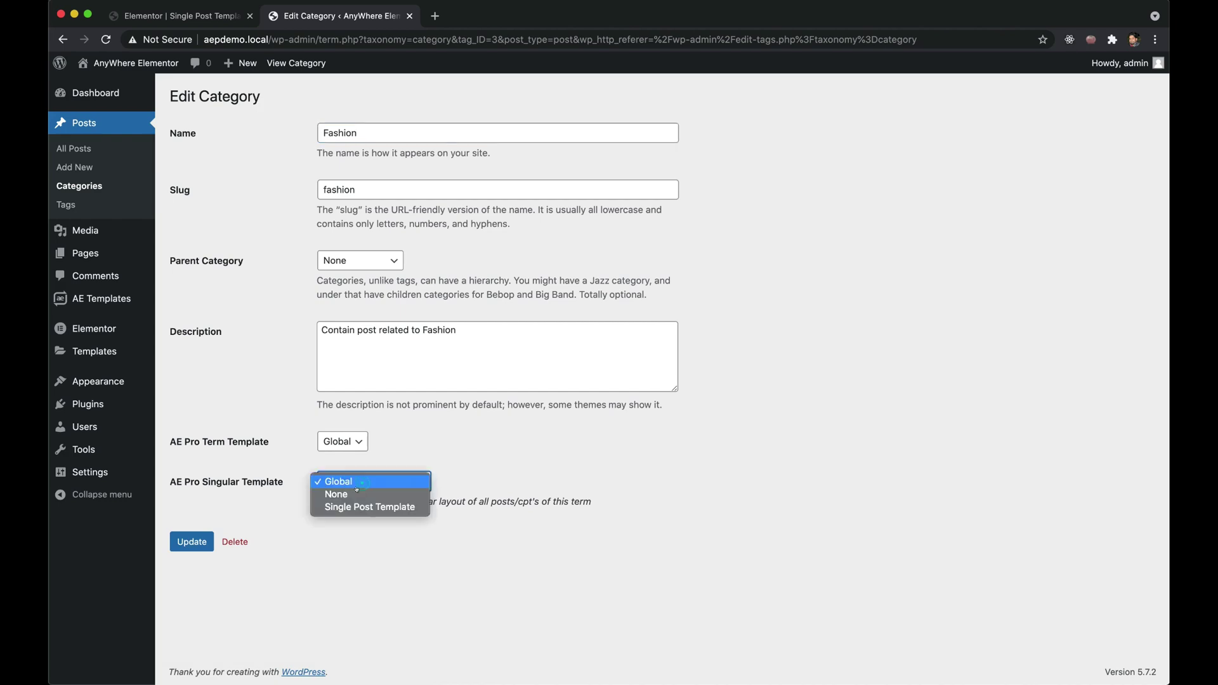
pyautogui.click(351, 507)
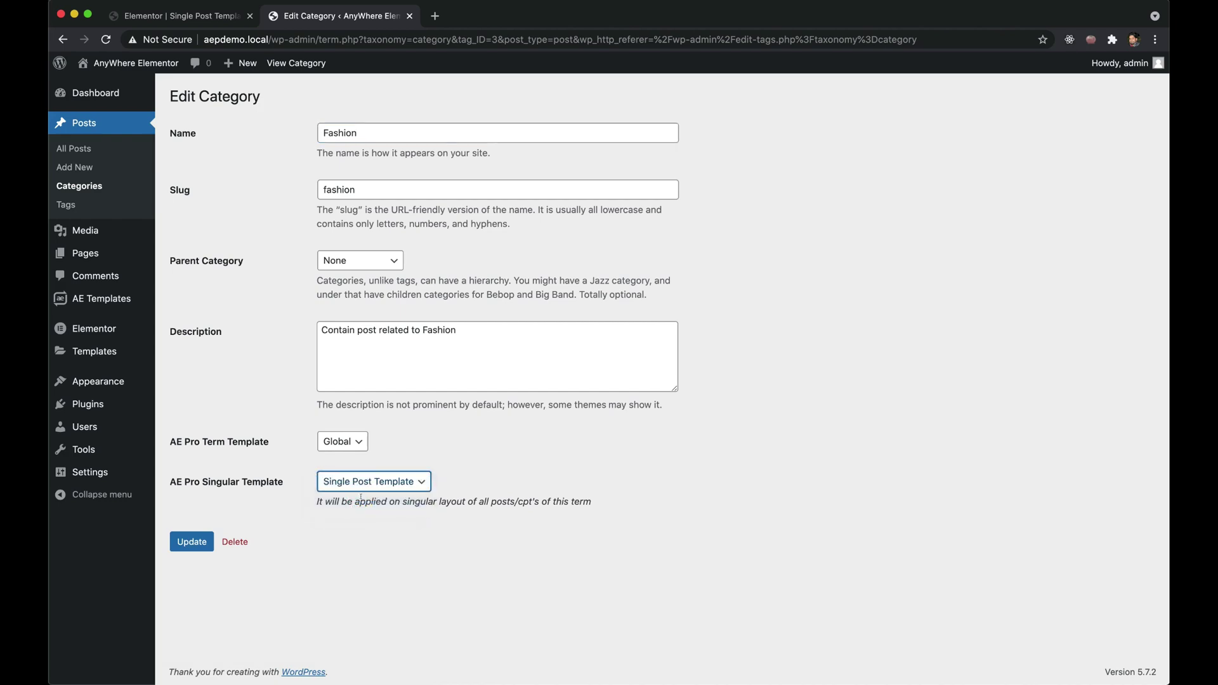